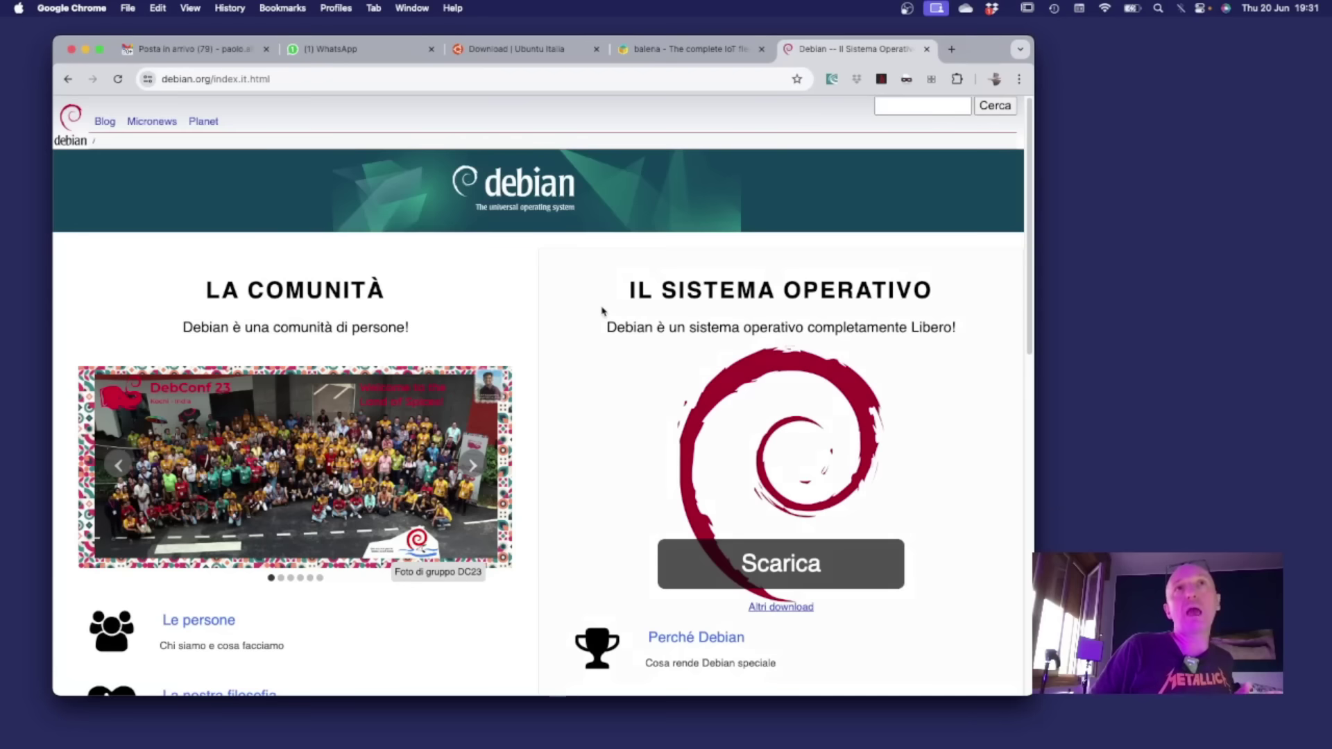
- Look over the Debian home page and the versions offered on the Ubuntu download page
scroll(602, 311, down, 10)
scroll(602, 310, up, 10)
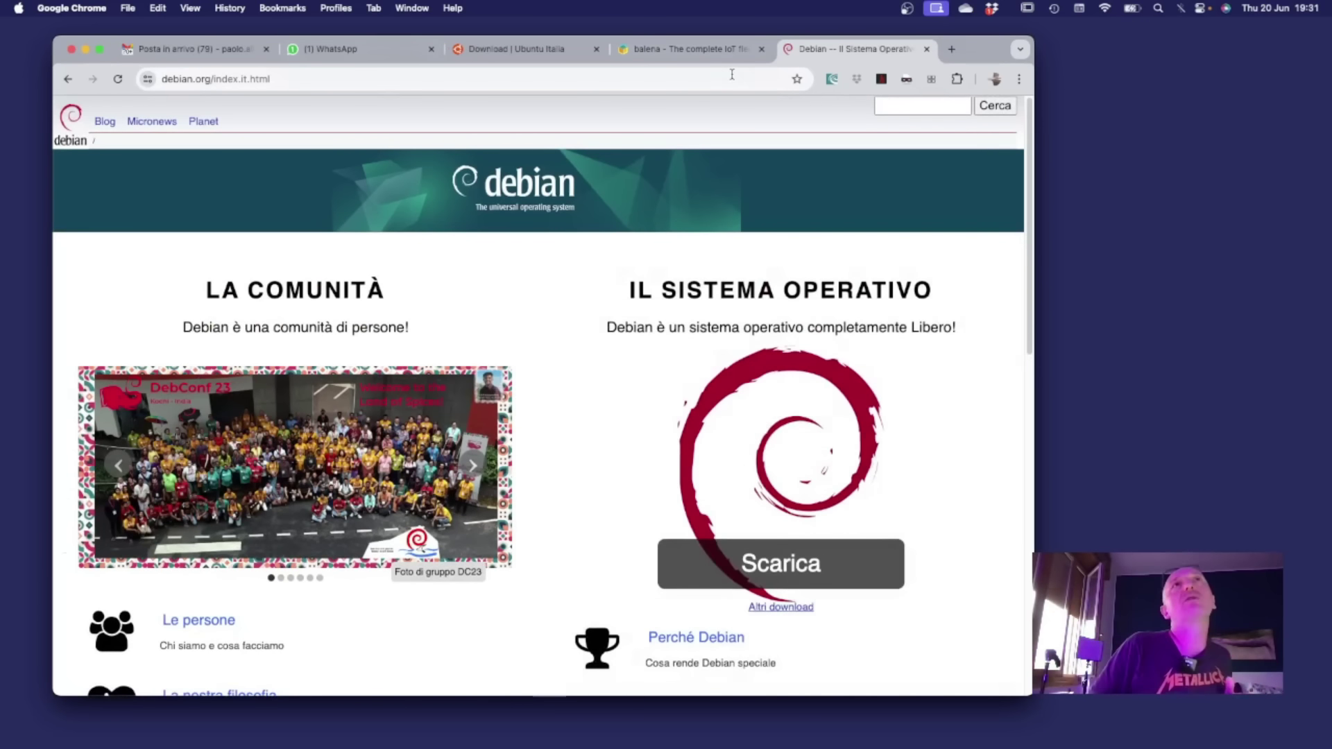
click(505, 57)
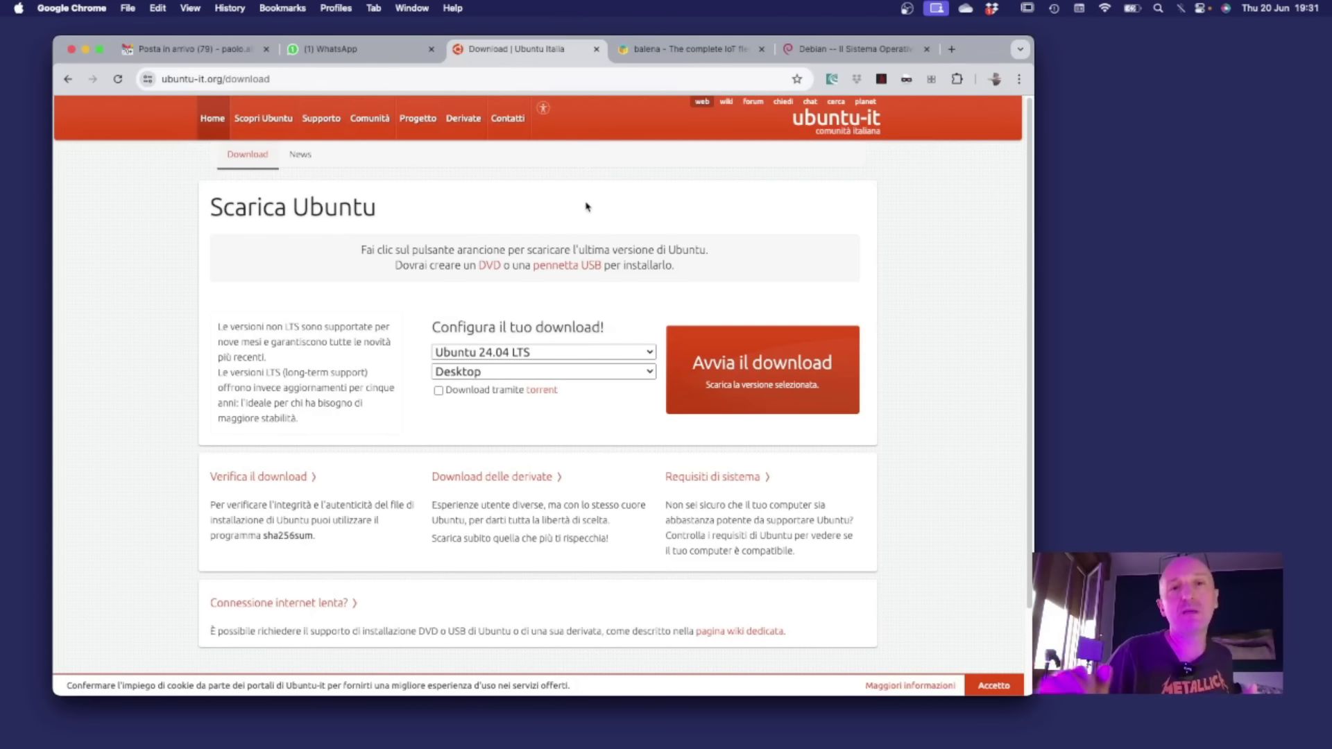
click(543, 361)
click(474, 216)
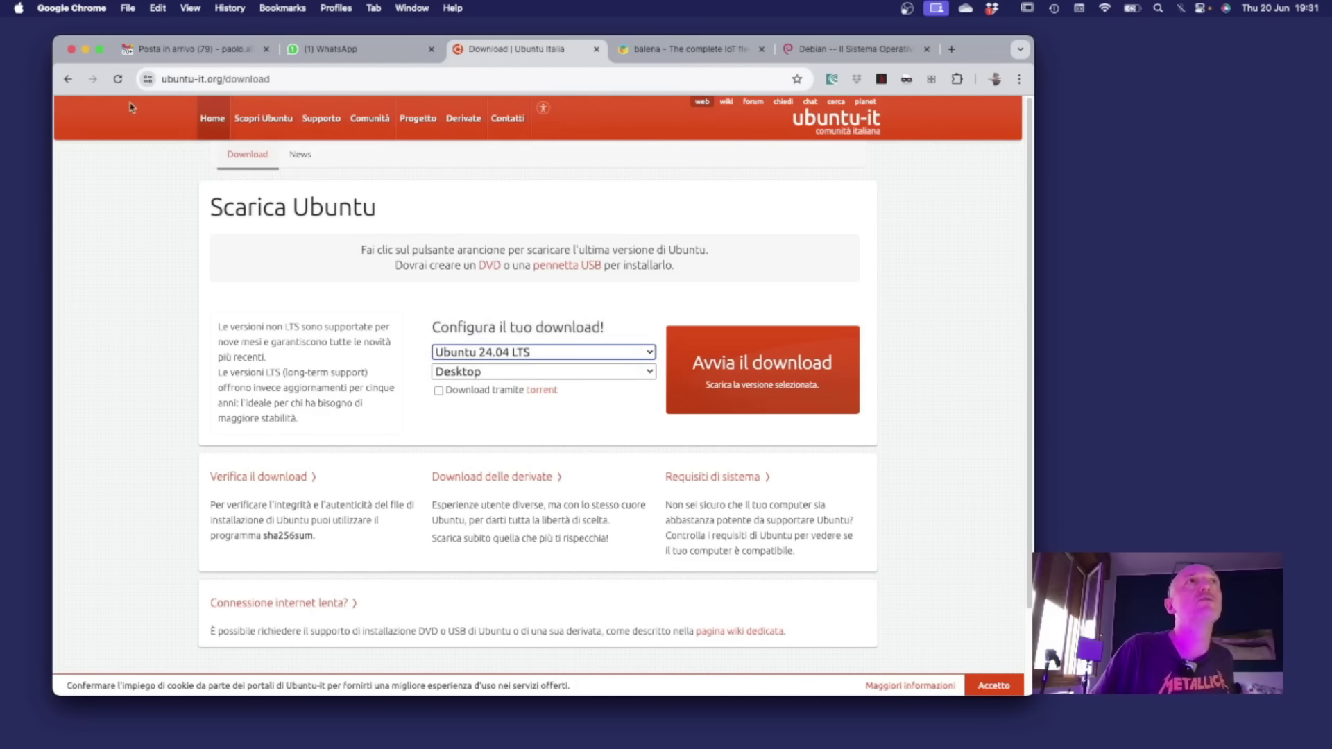
click(570, 351)
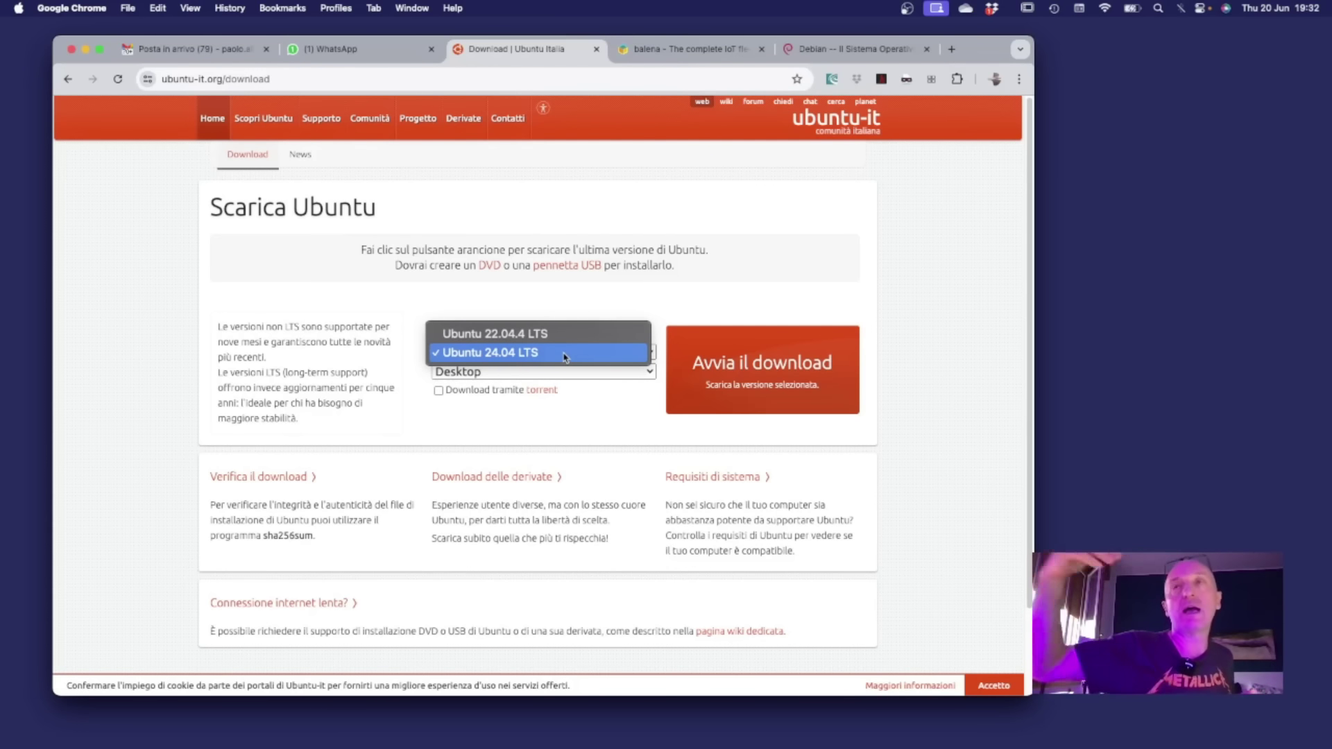
click(685, 304)
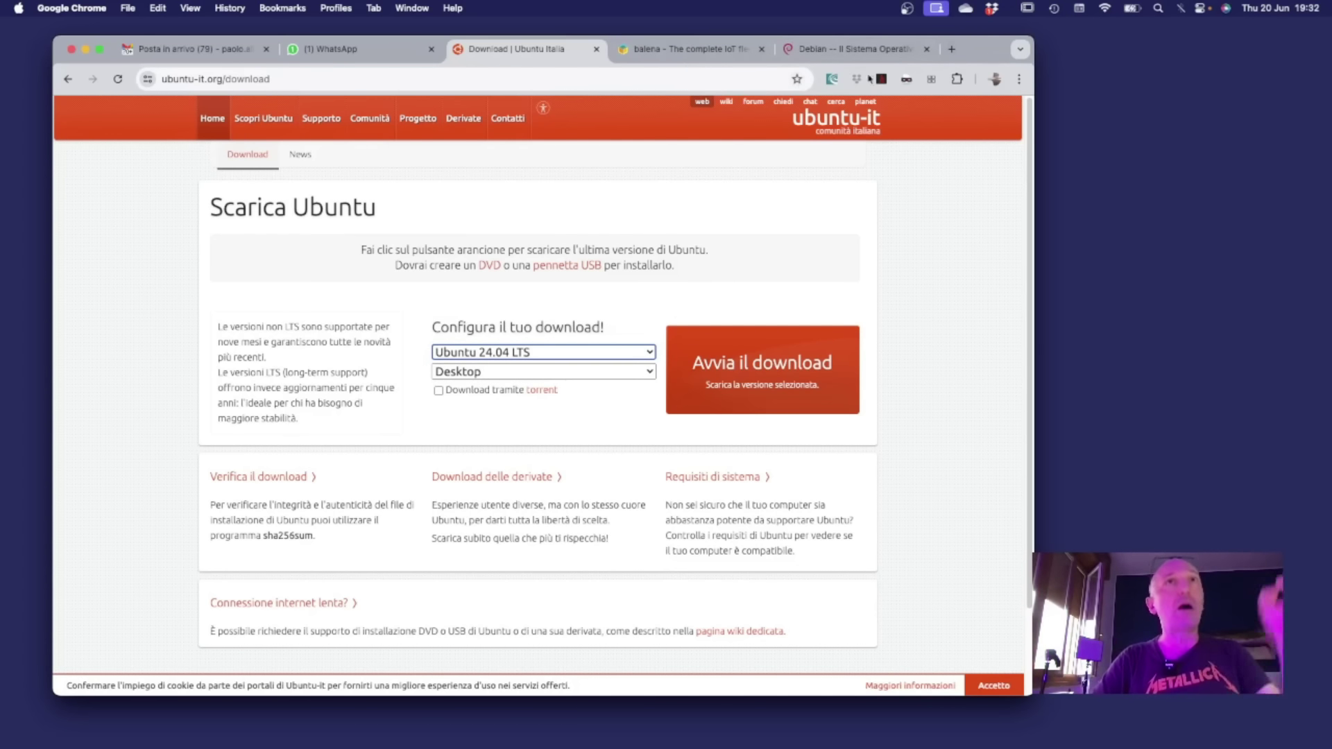
- Search the web for "kubuntu" in a new tab and open the official Kubuntu site
click(951, 50)
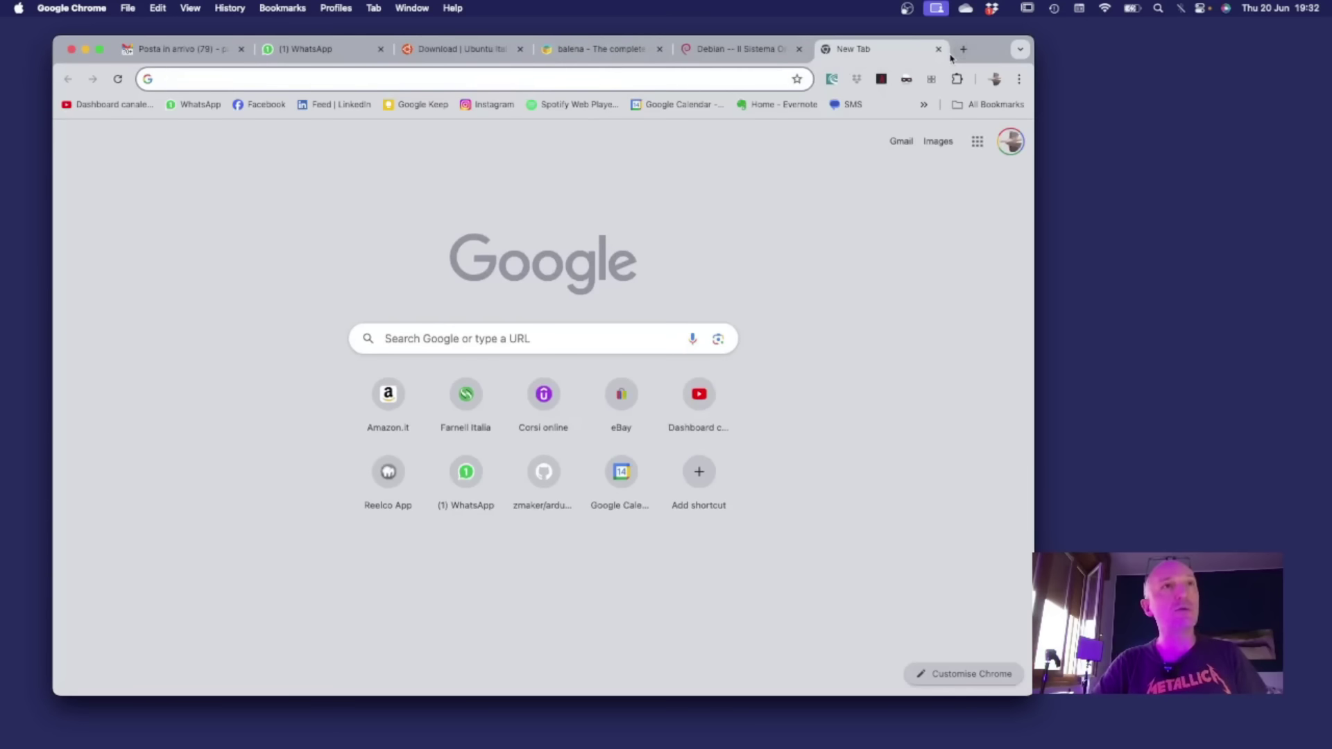
click(545, 79)
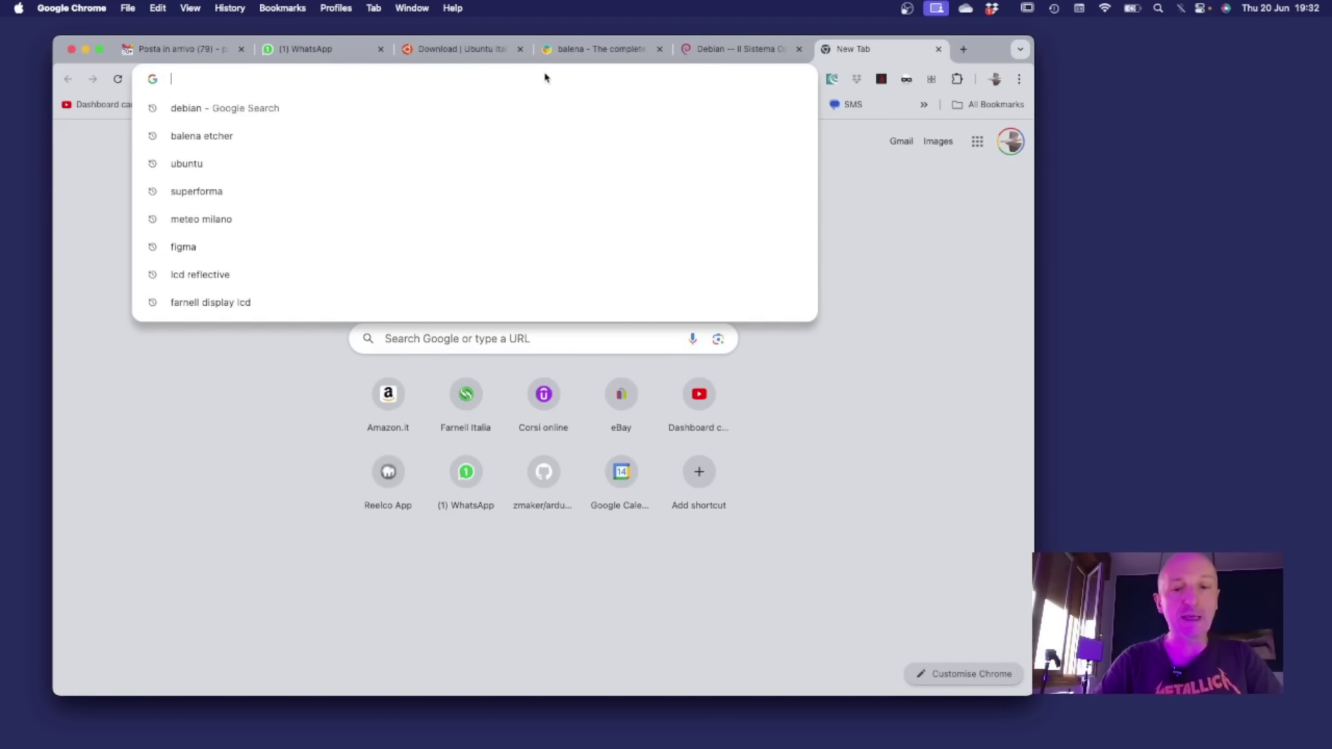
text(ku)
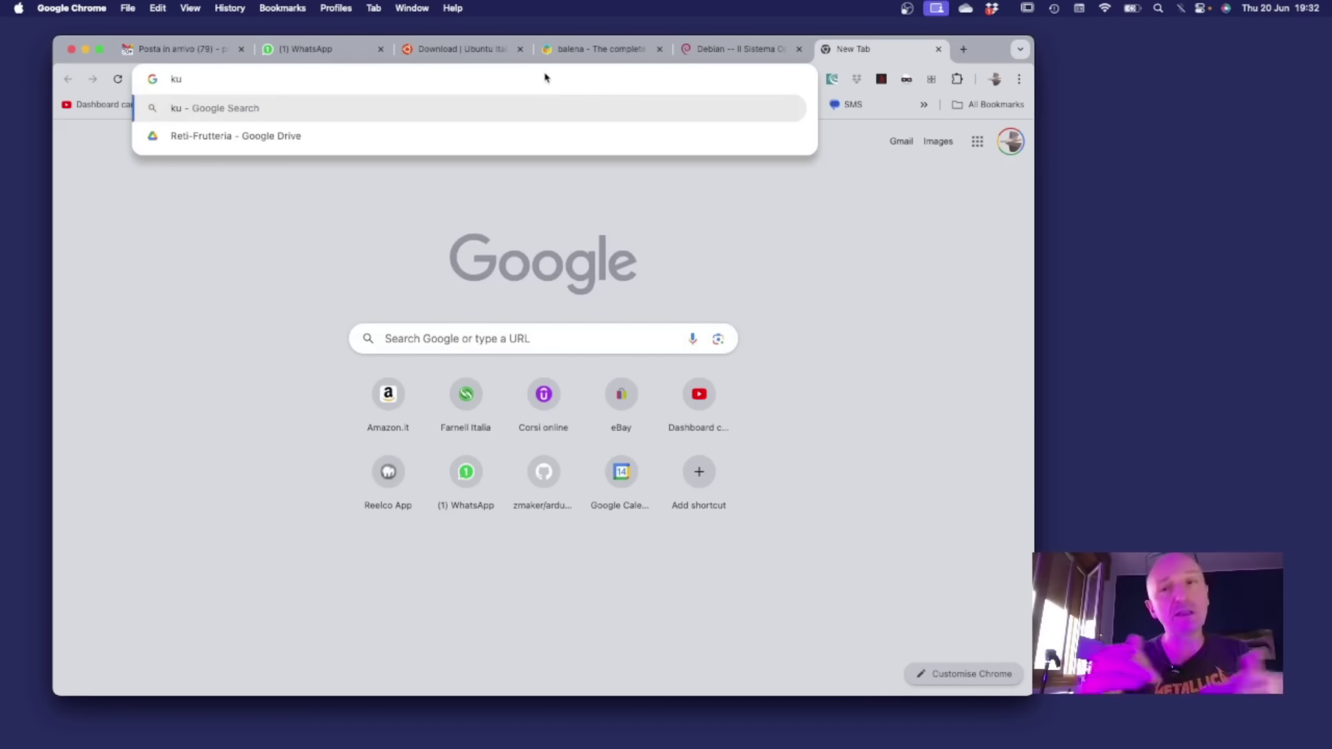
text(buntu)
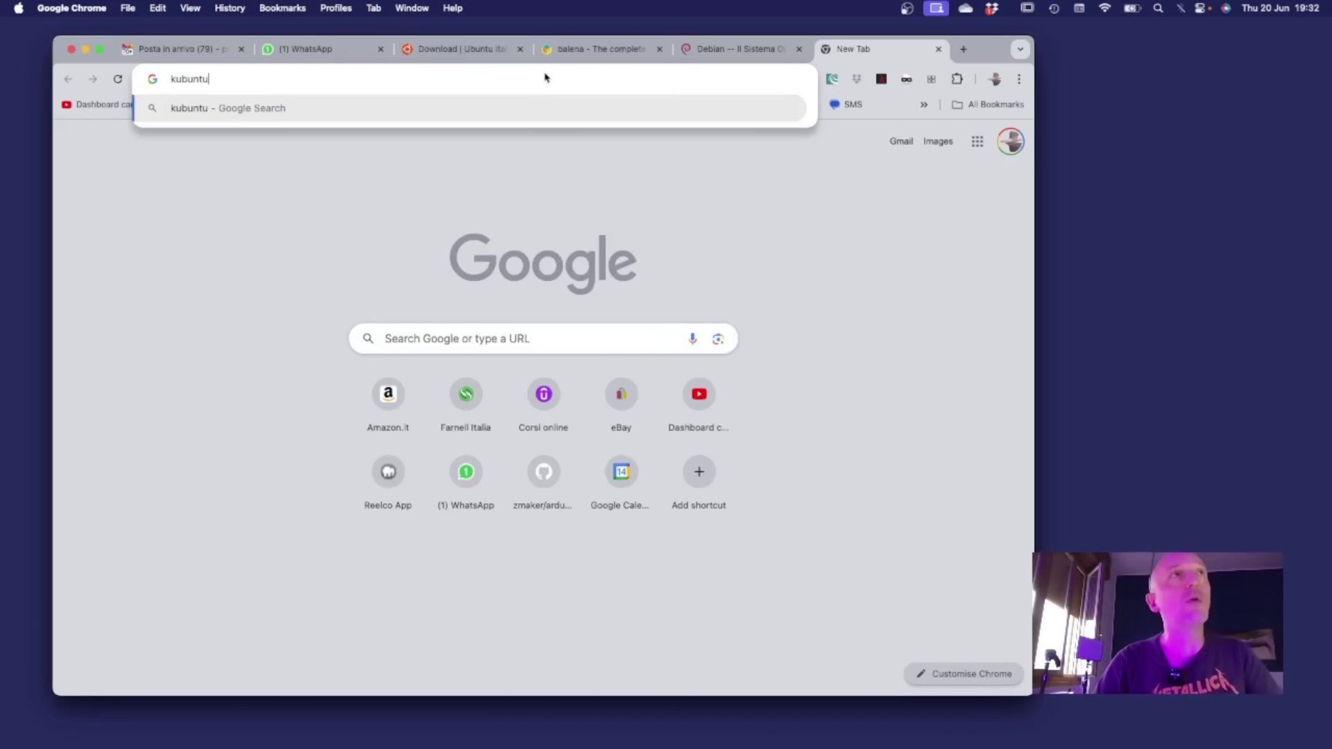
key(Return)
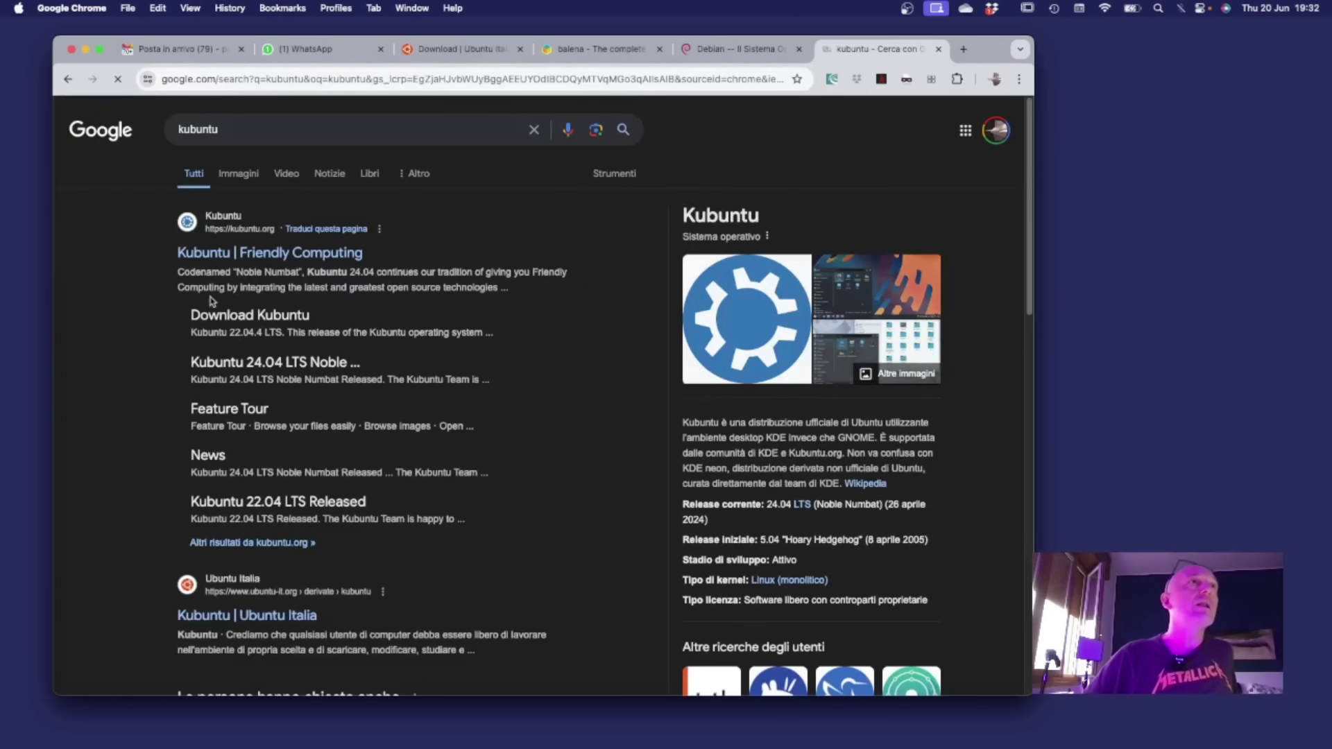
click(214, 258)
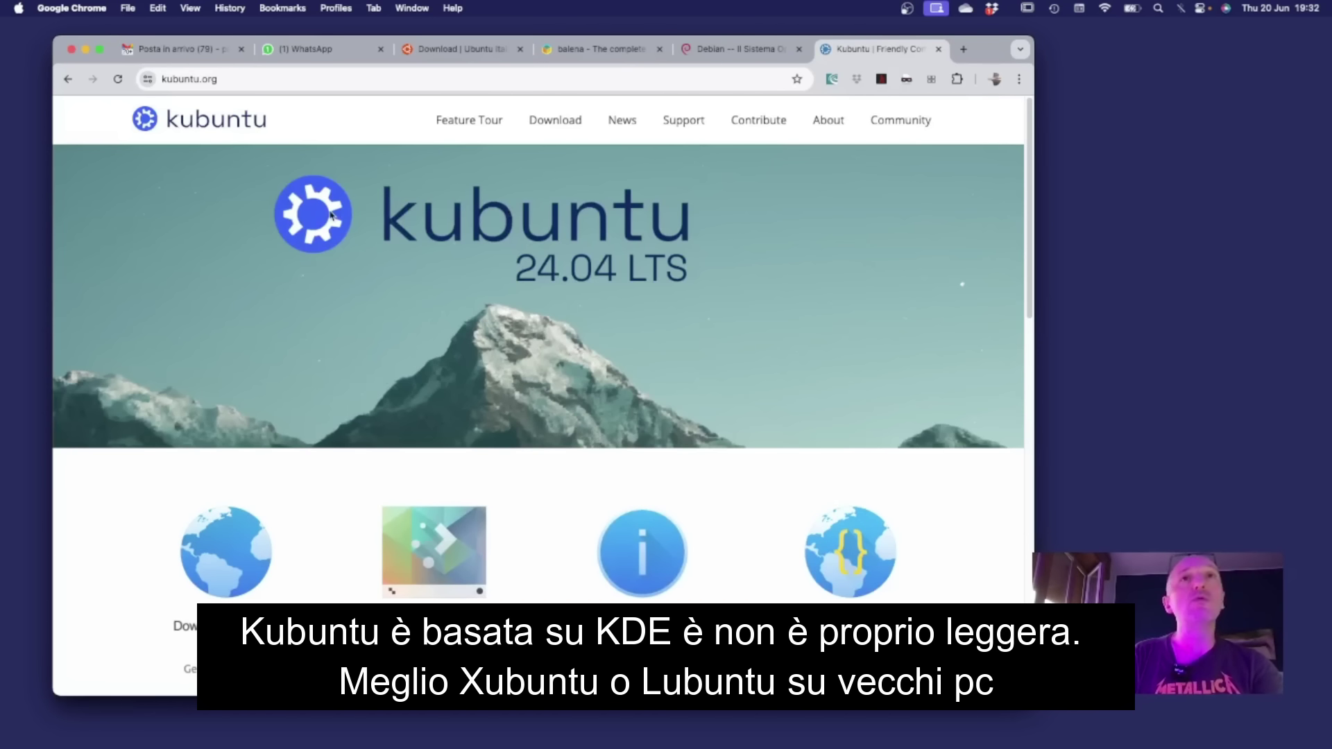
- Open the Lubuntu site in a new tab and view its downloads page down to the release cycle
click(963, 49)
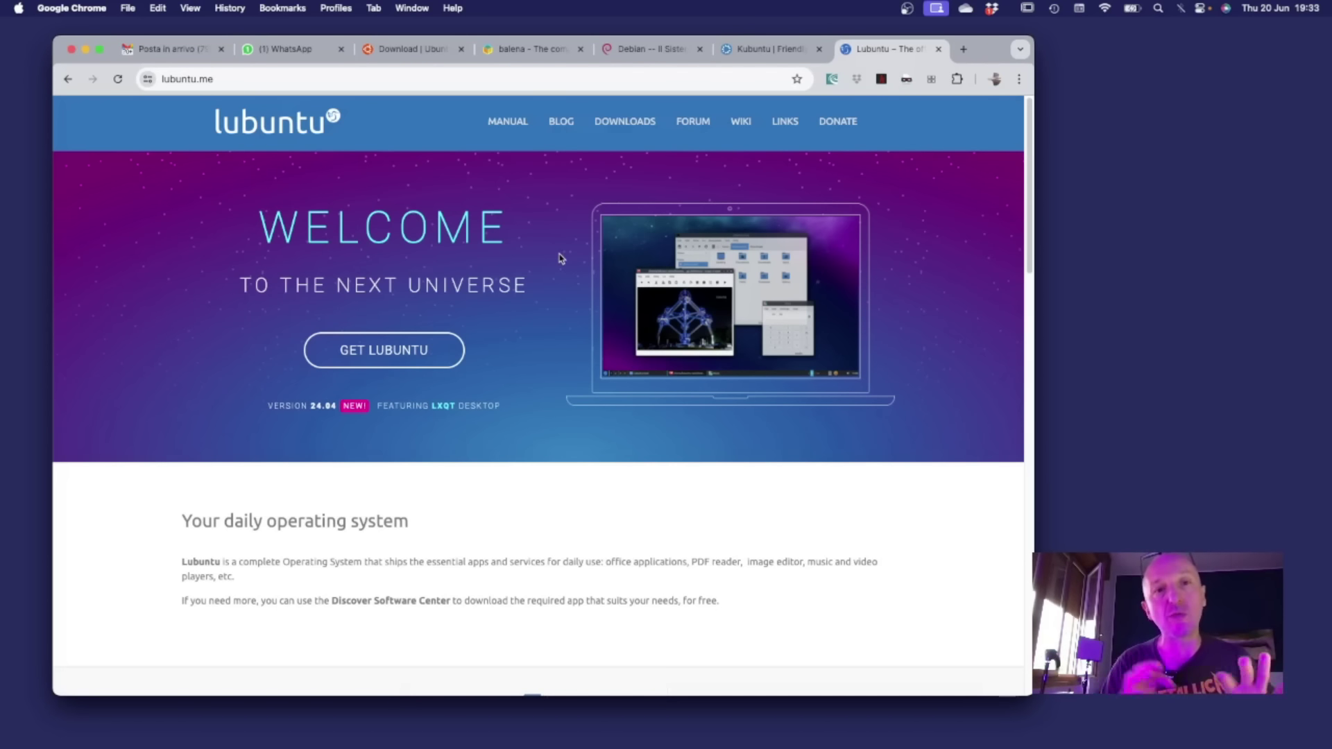
click(639, 124)
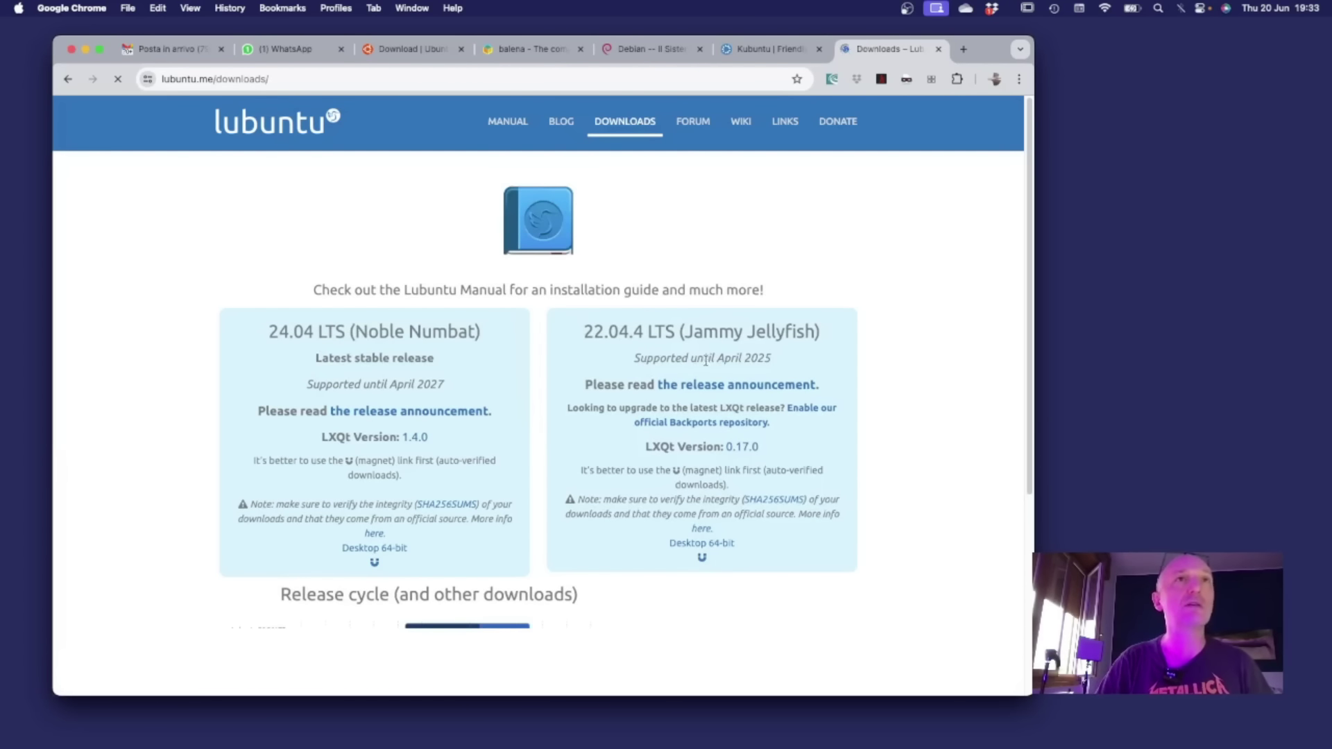
scroll(587, 492, down, 5)
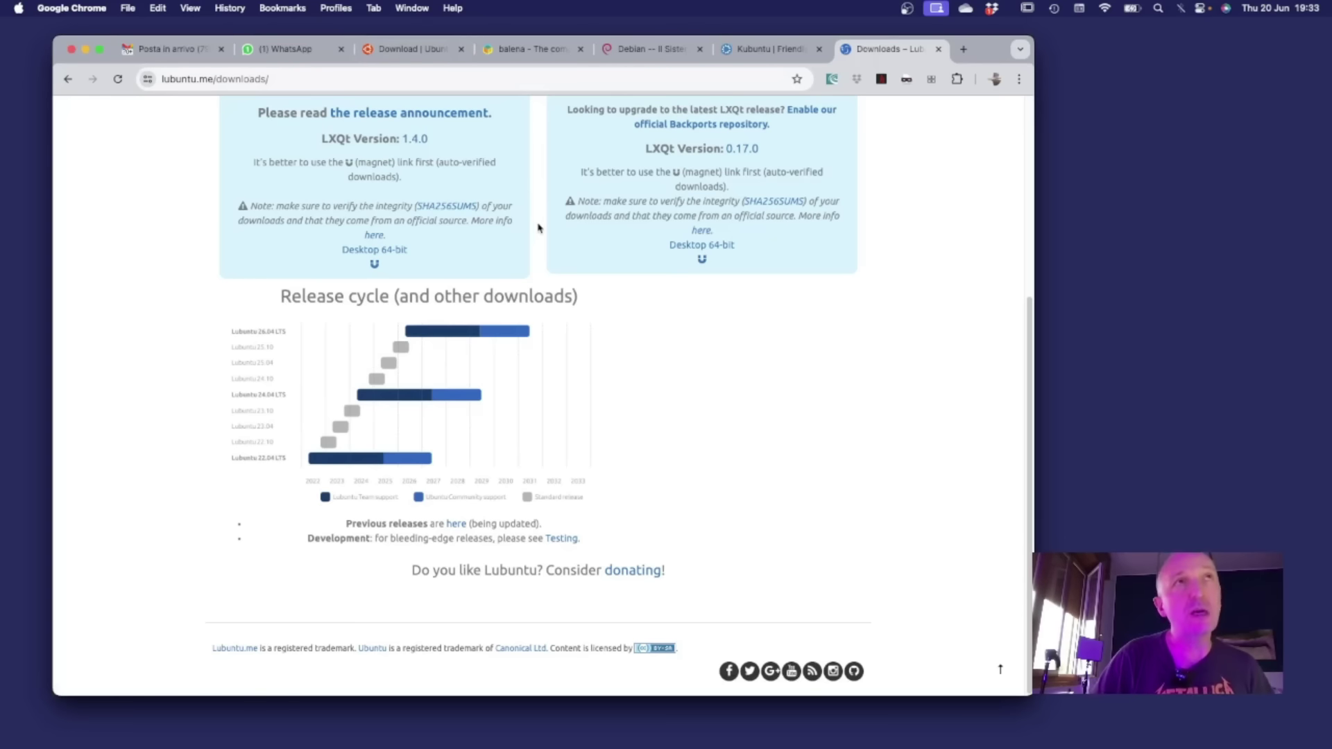
- Open the balenaEtcher page on the open balena site and look through its download options
click(521, 50)
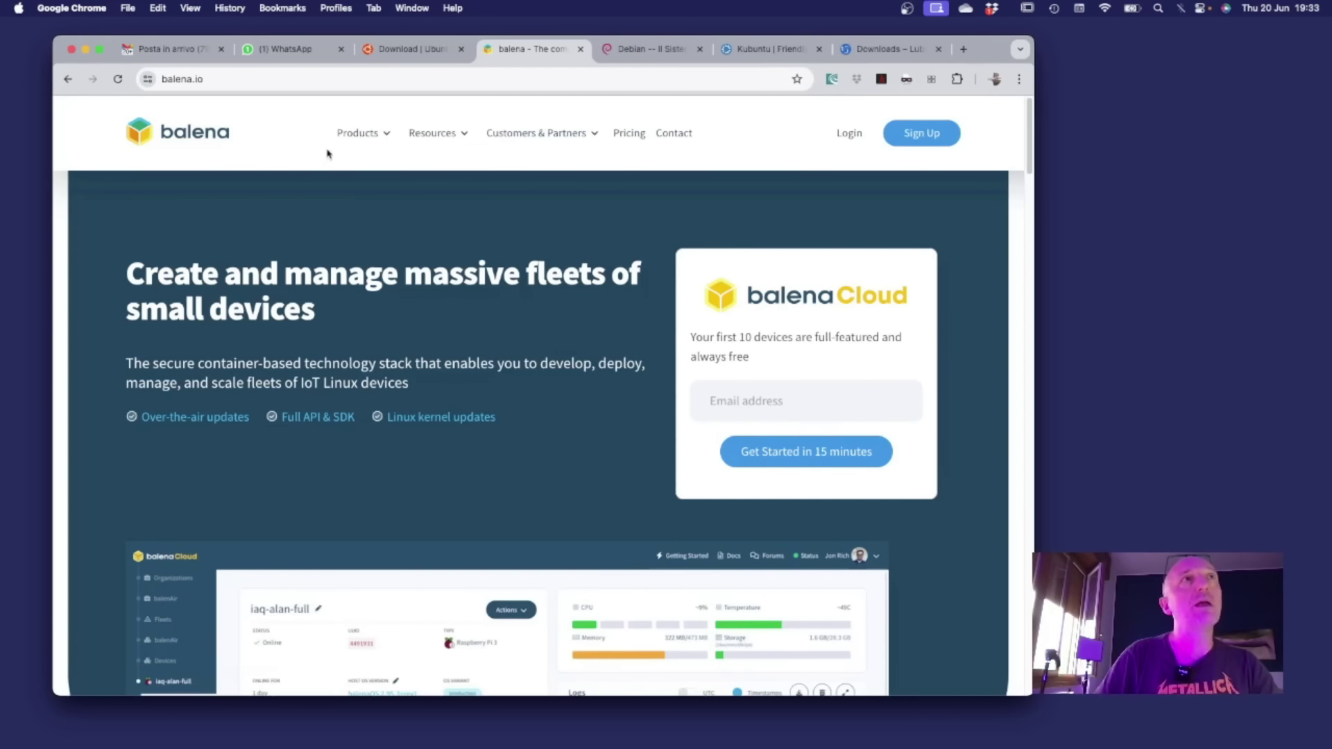
mouse_move(363, 140)
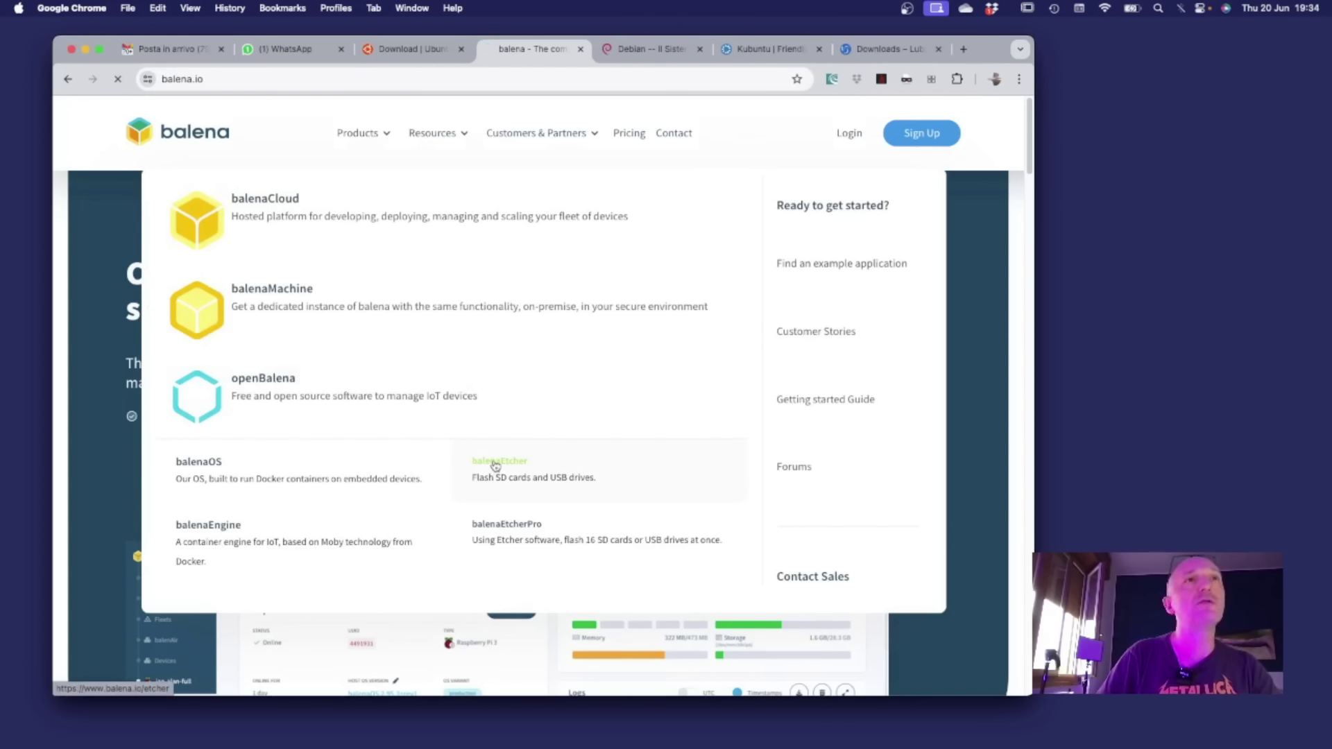
click(458, 452)
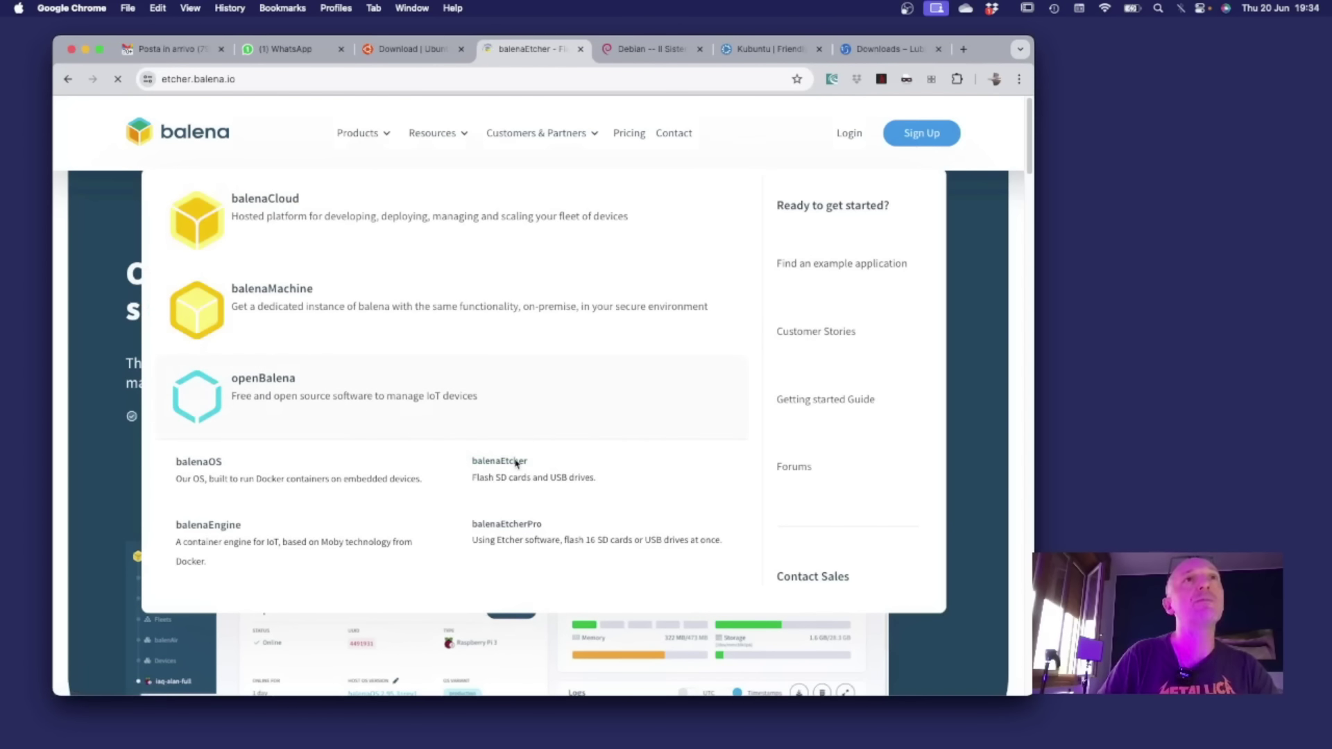
scroll(537, 548, down, 5)
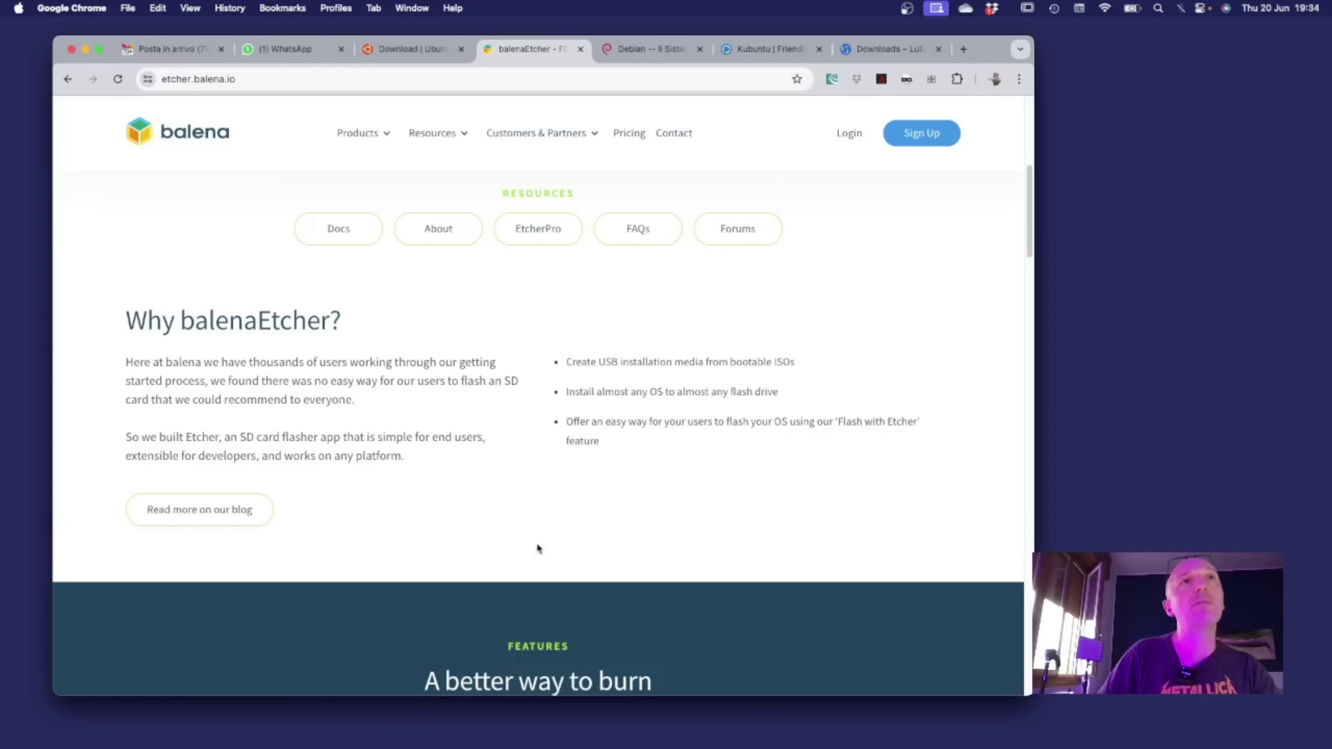
scroll(538, 548, down, 11)
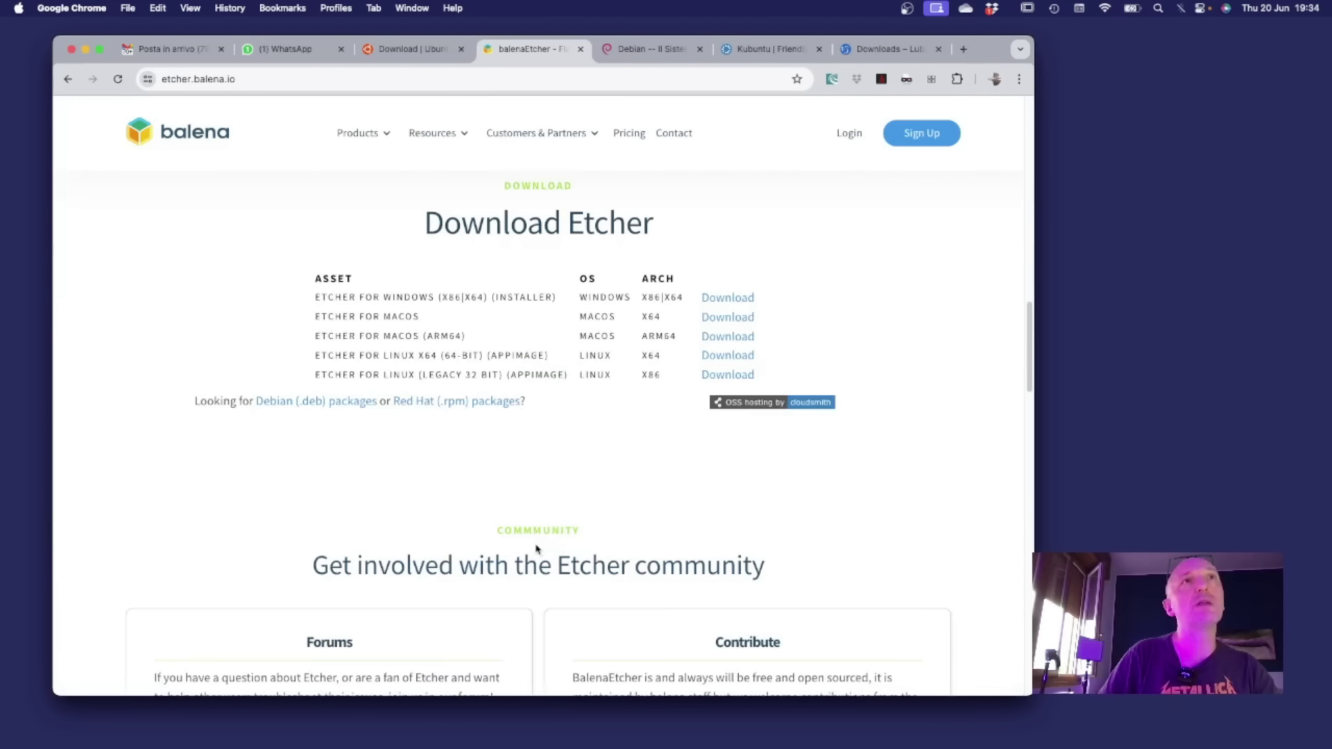
scroll(448, 360, up, 15)
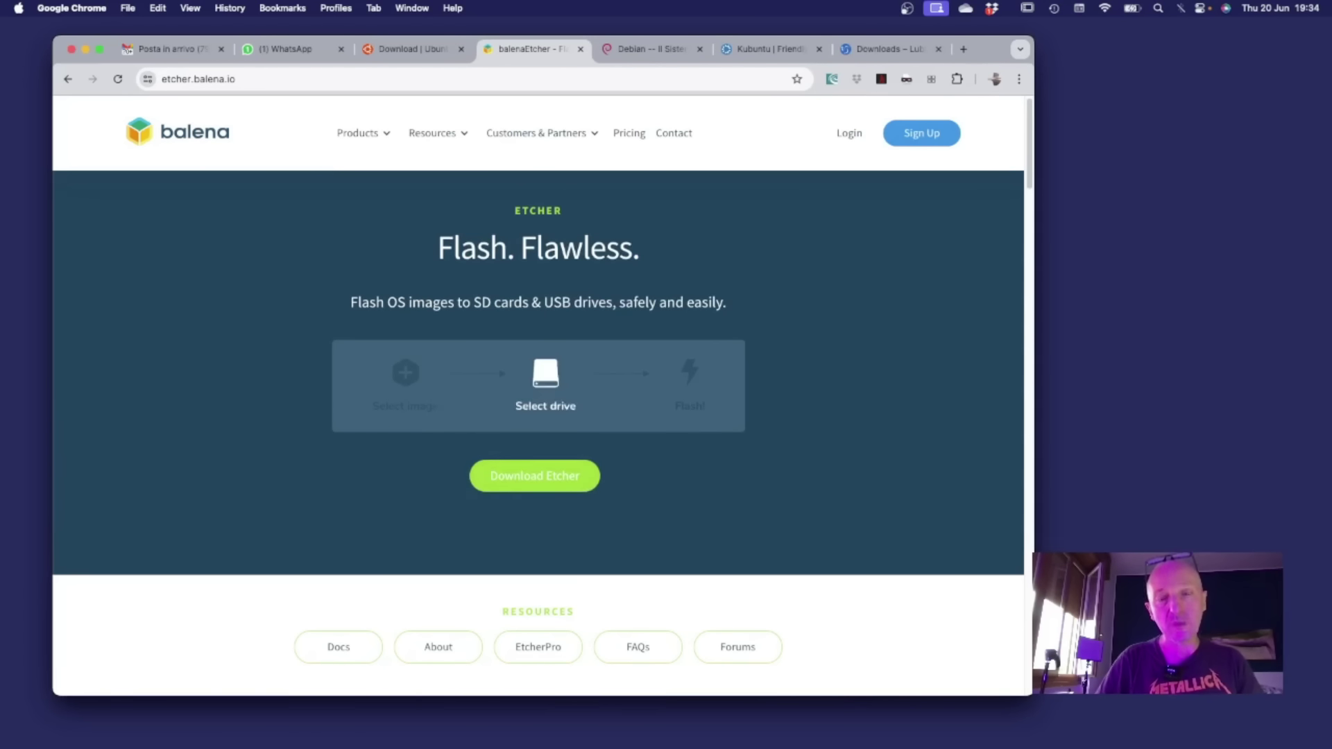
- Reposition and close the balenaEtcher application window, and minimize the browser
drag(659, 245, 528, 236)
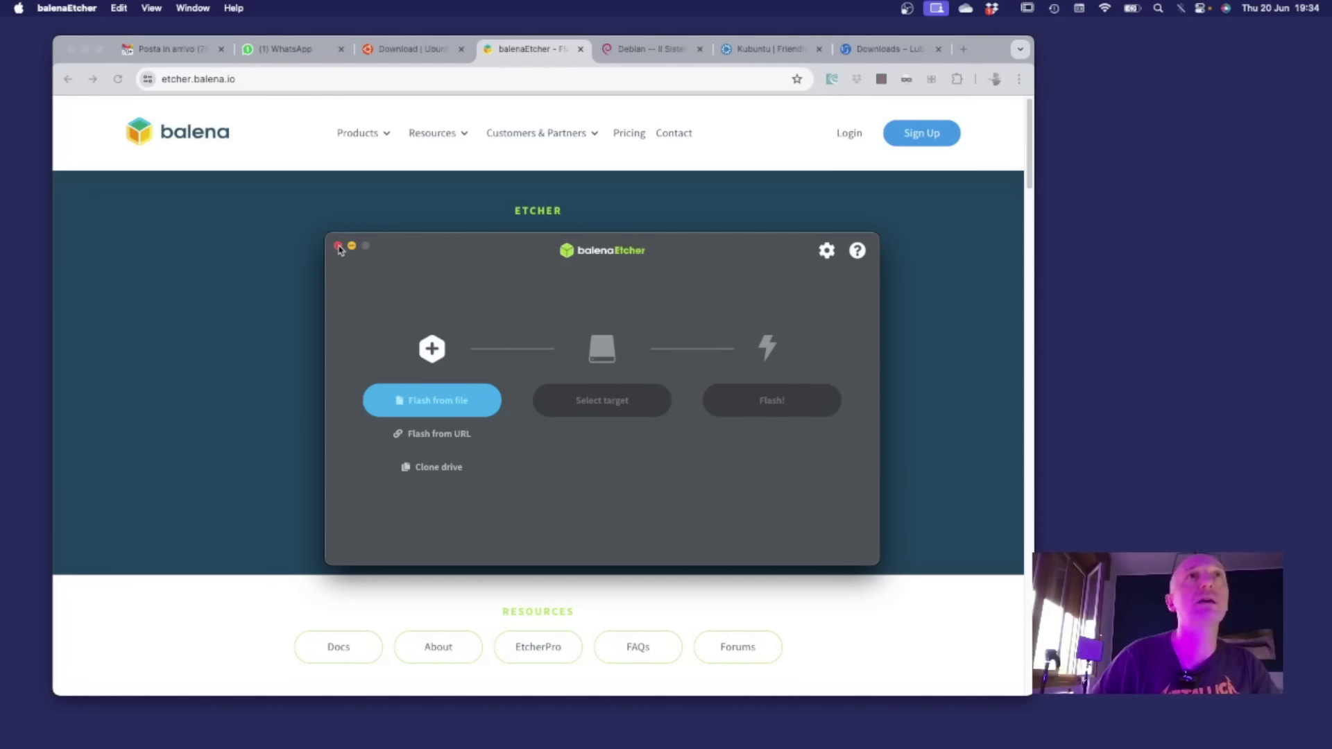
click(338, 246)
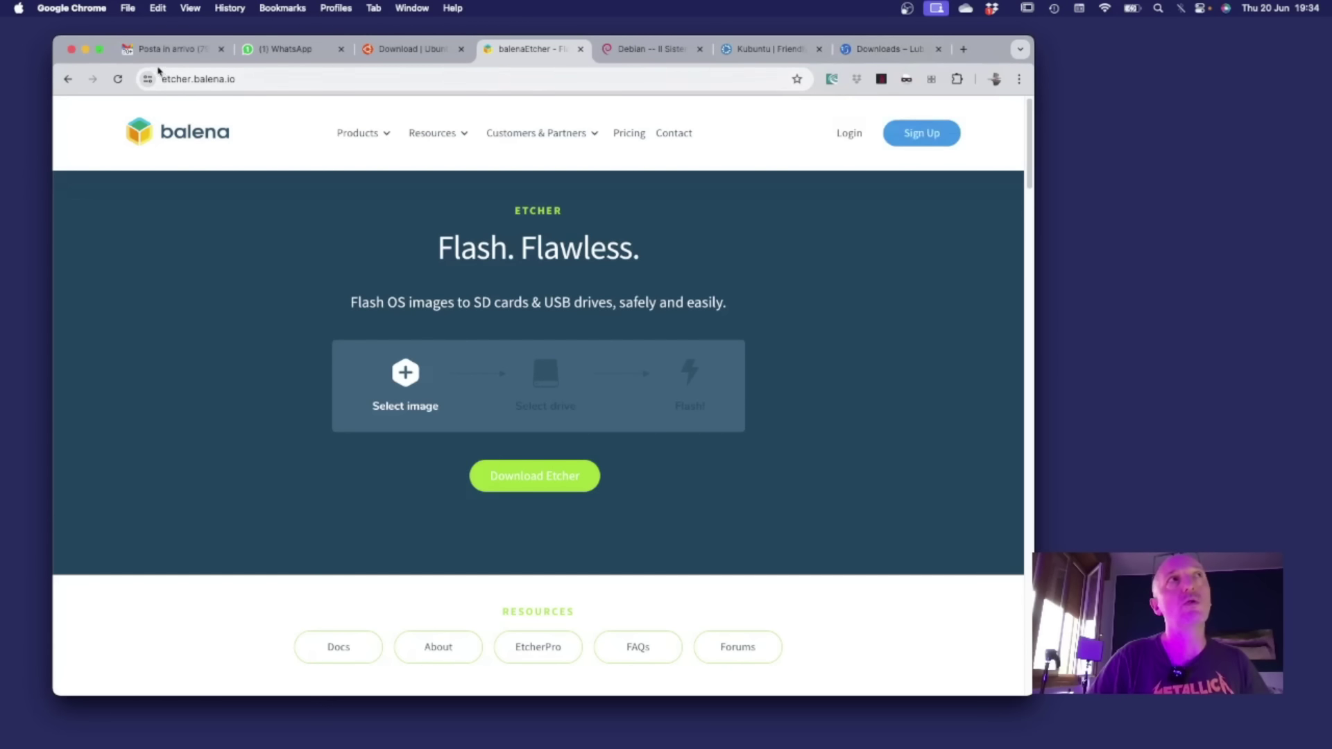
click(86, 50)
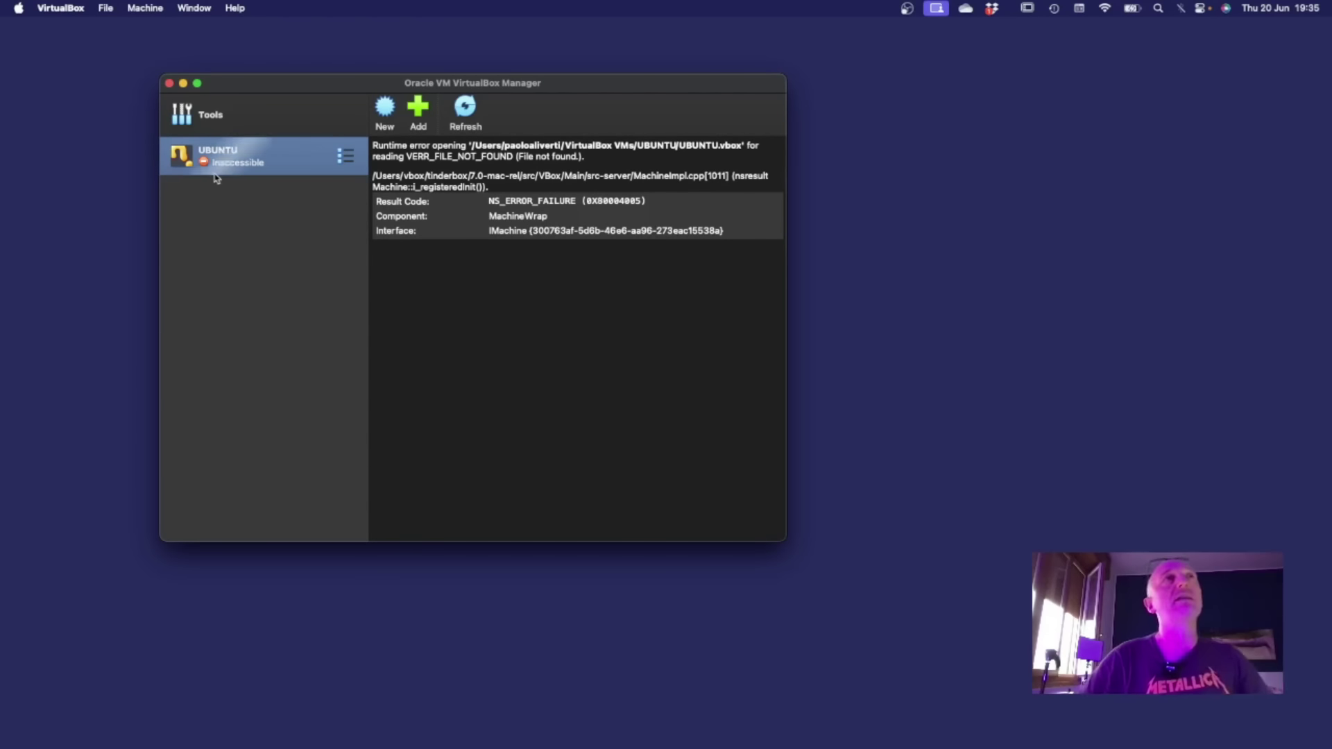
- Remove the inaccessible UBUNTU virtual machine from VirtualBox
click(352, 158)
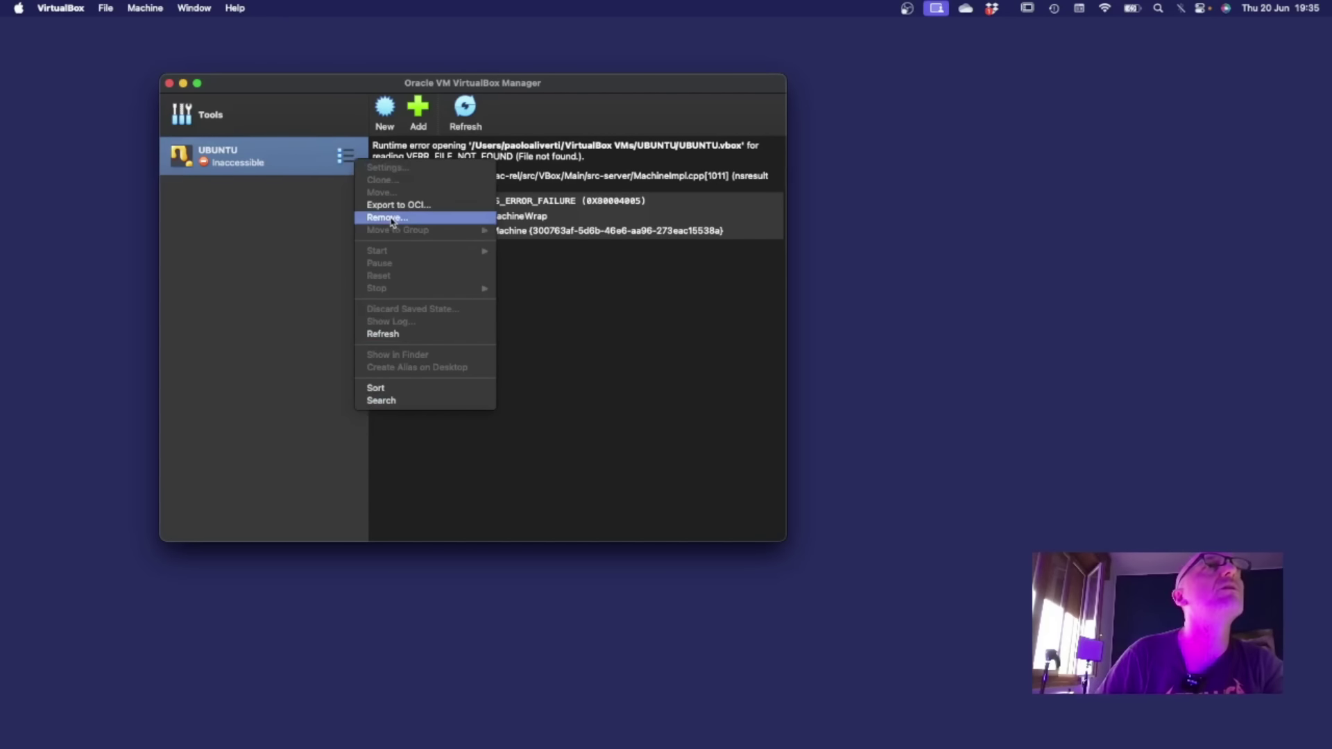
click(390, 218)
click(501, 346)
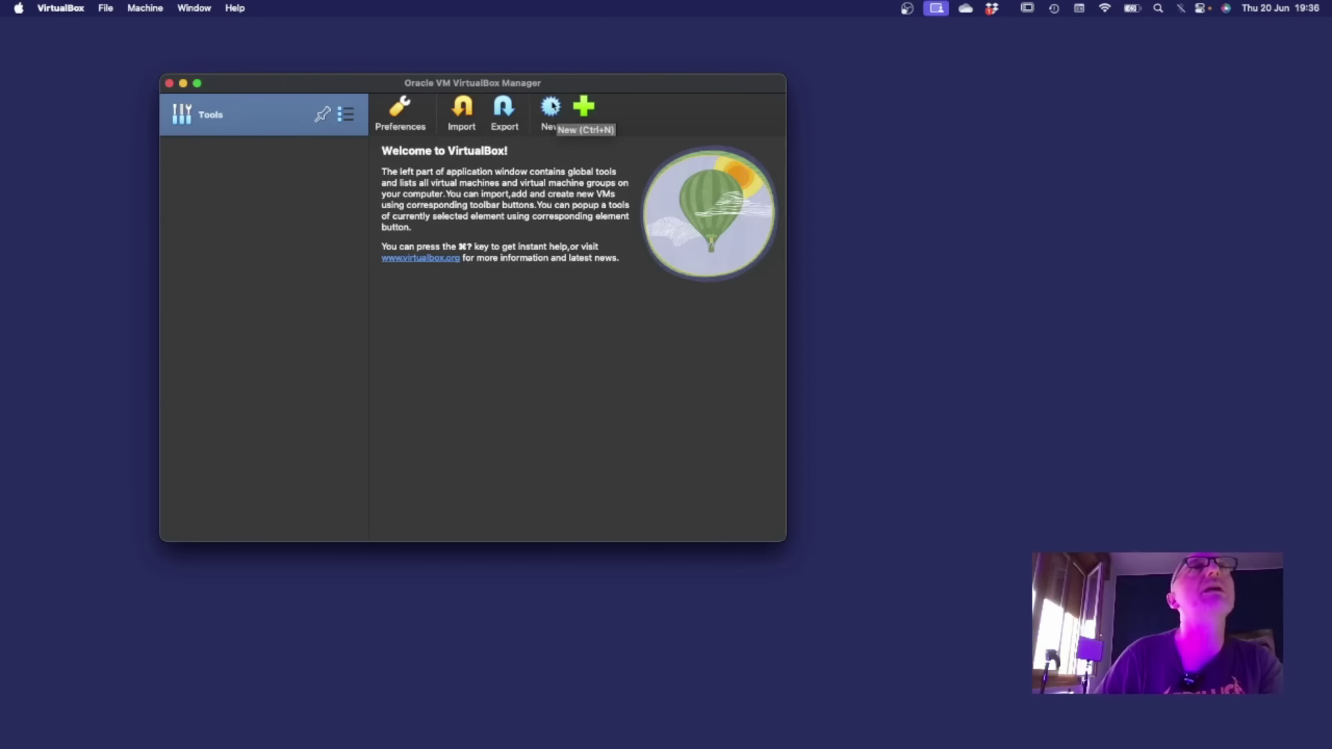
- Start a new virtual machine and name it linuxtest
click(552, 108)
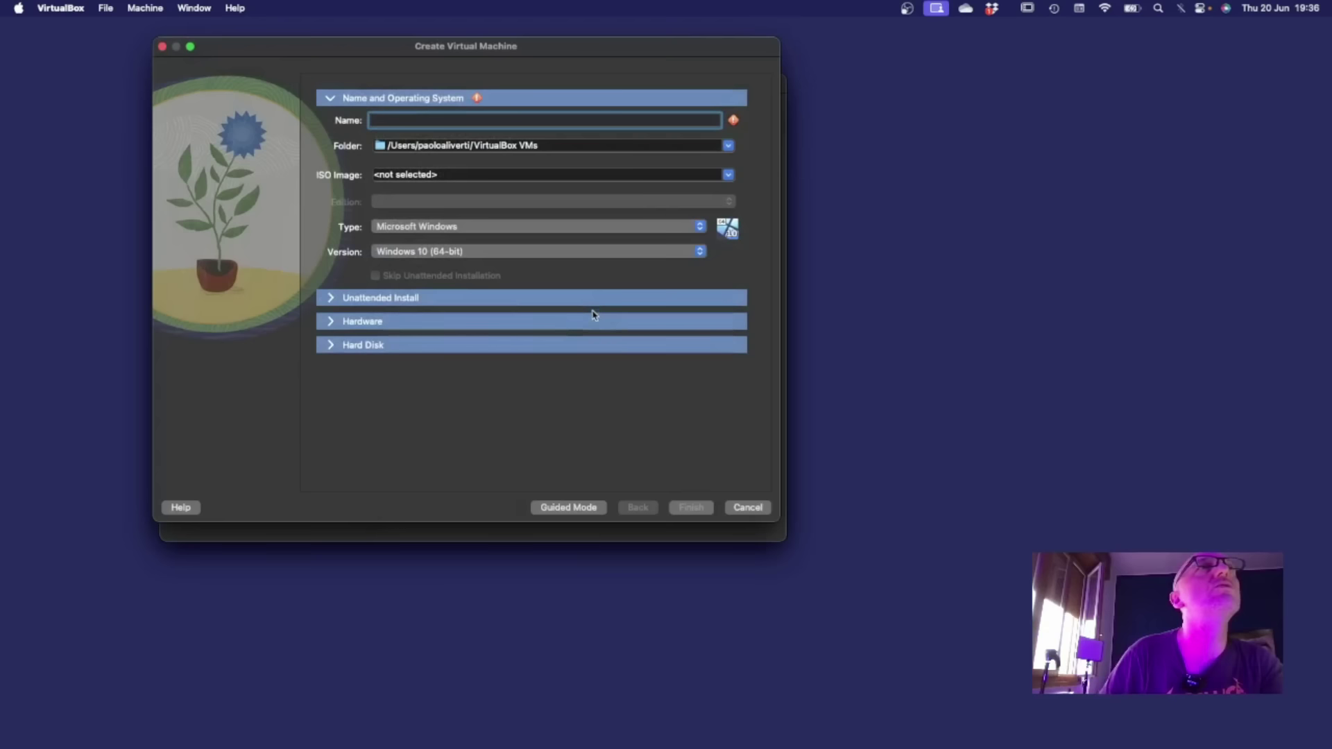
text(linuxtest)
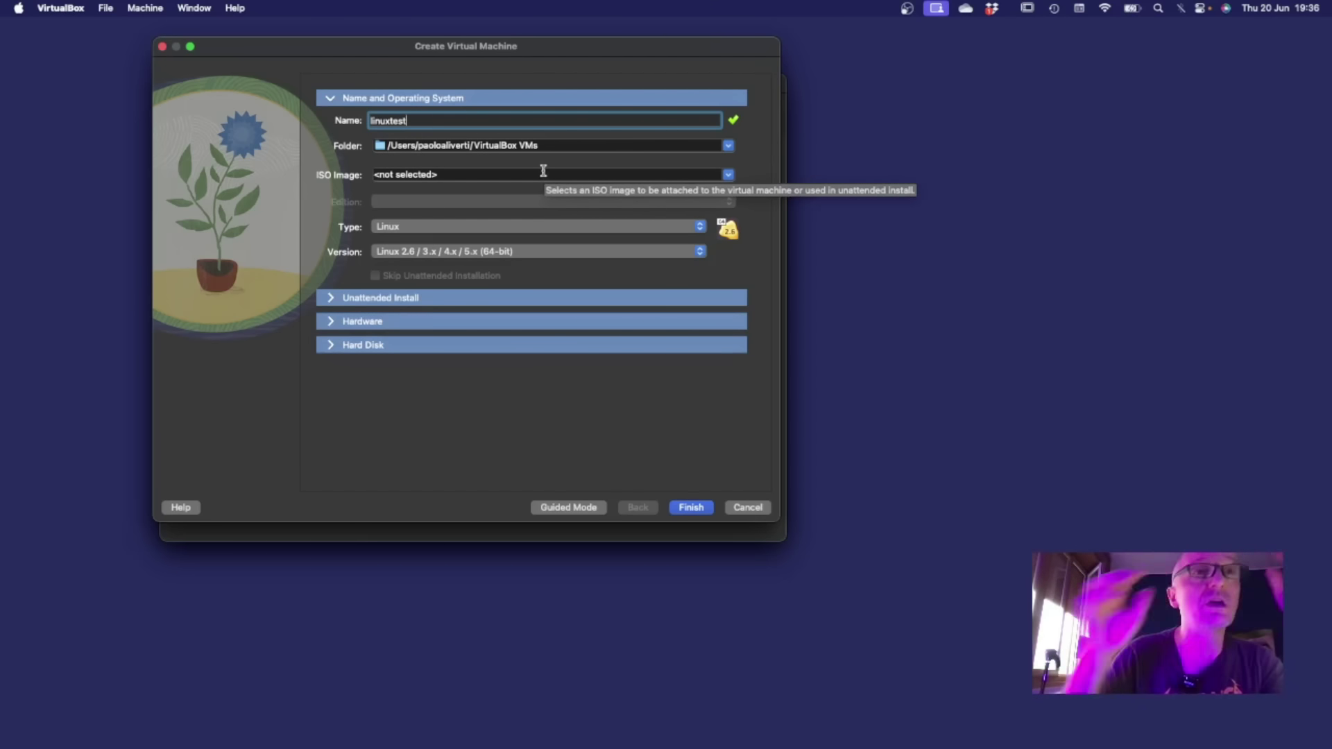
click(804, 449)
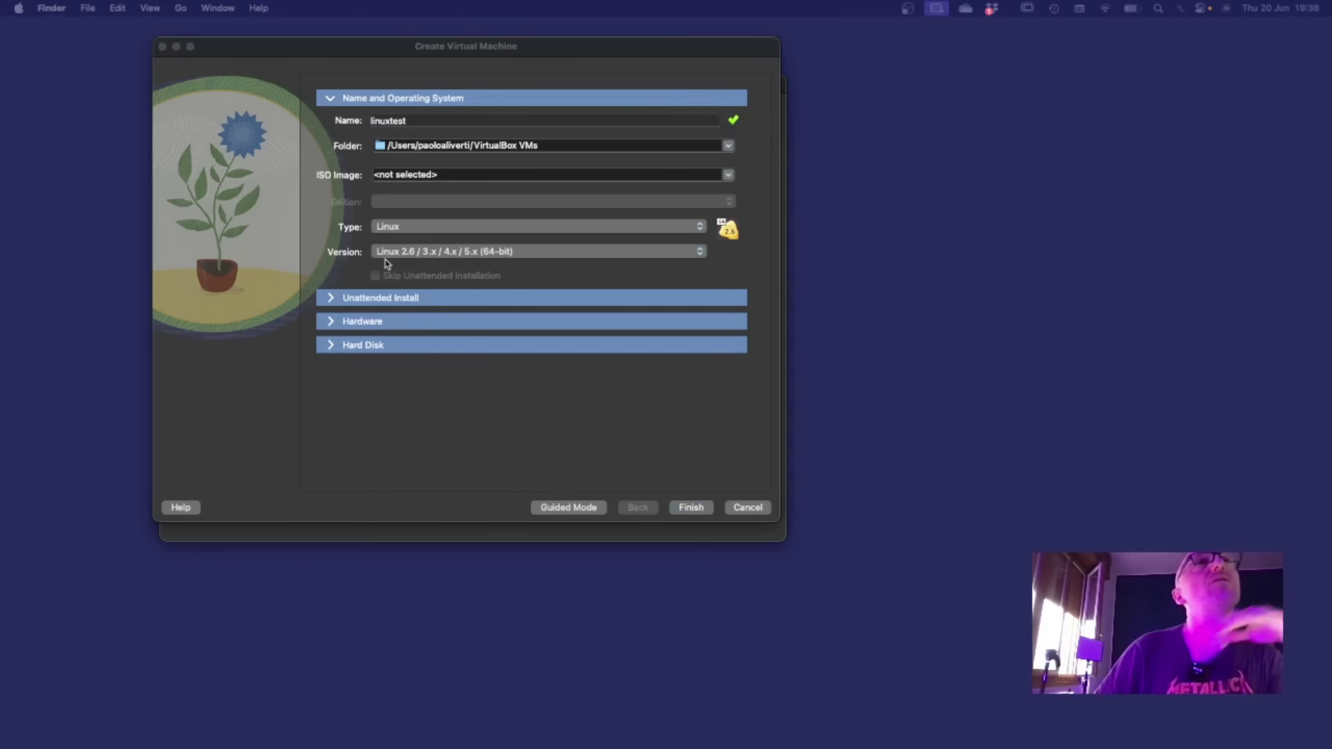
- Set the virtual machine's ISO image to xubuntu-22.04.4-desktop-amd64.iso from the Downloads folder
click(475, 178)
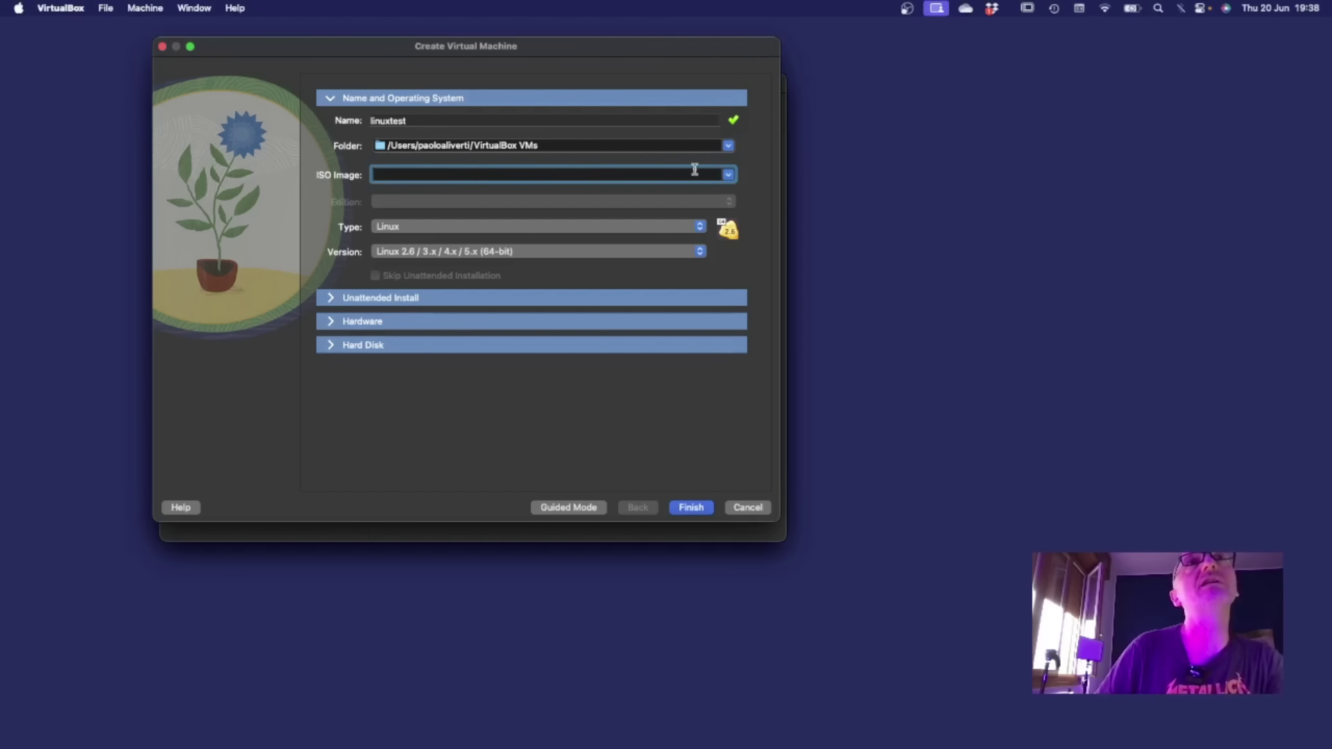
click(728, 176)
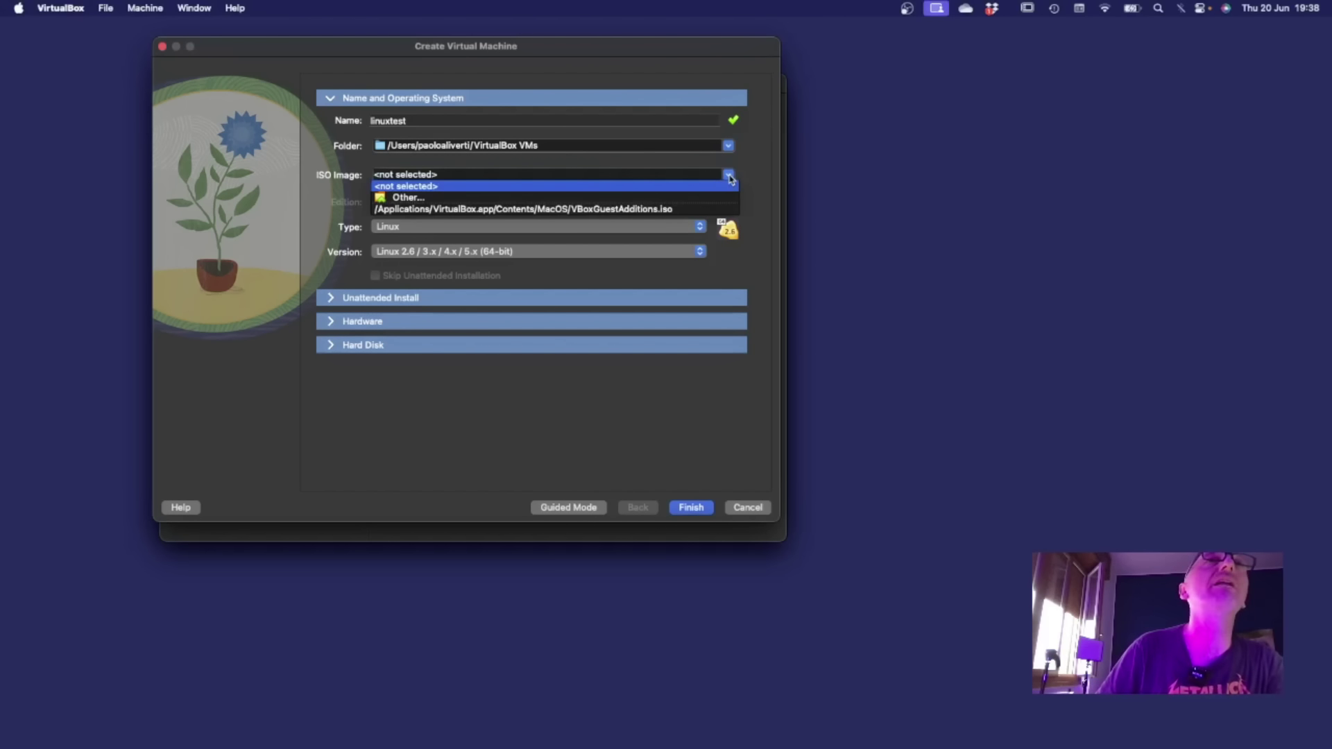
click(701, 200)
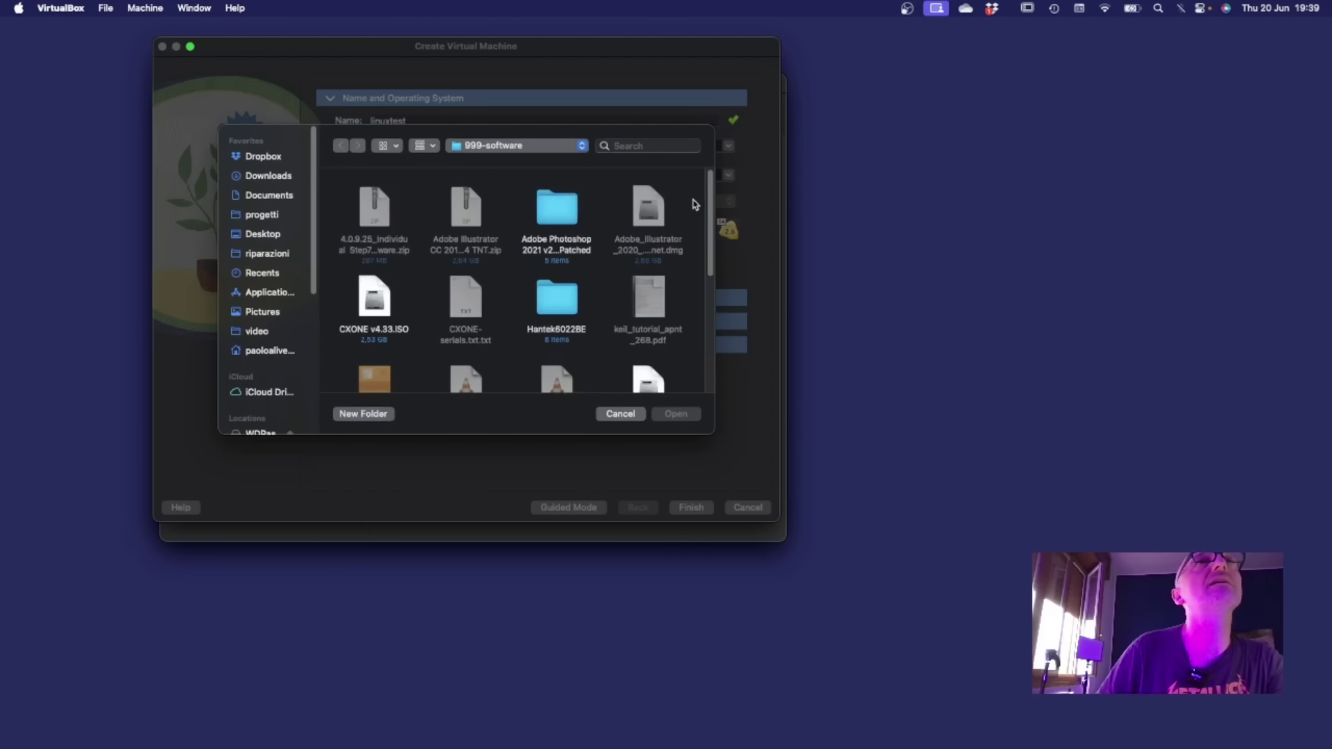
click(258, 179)
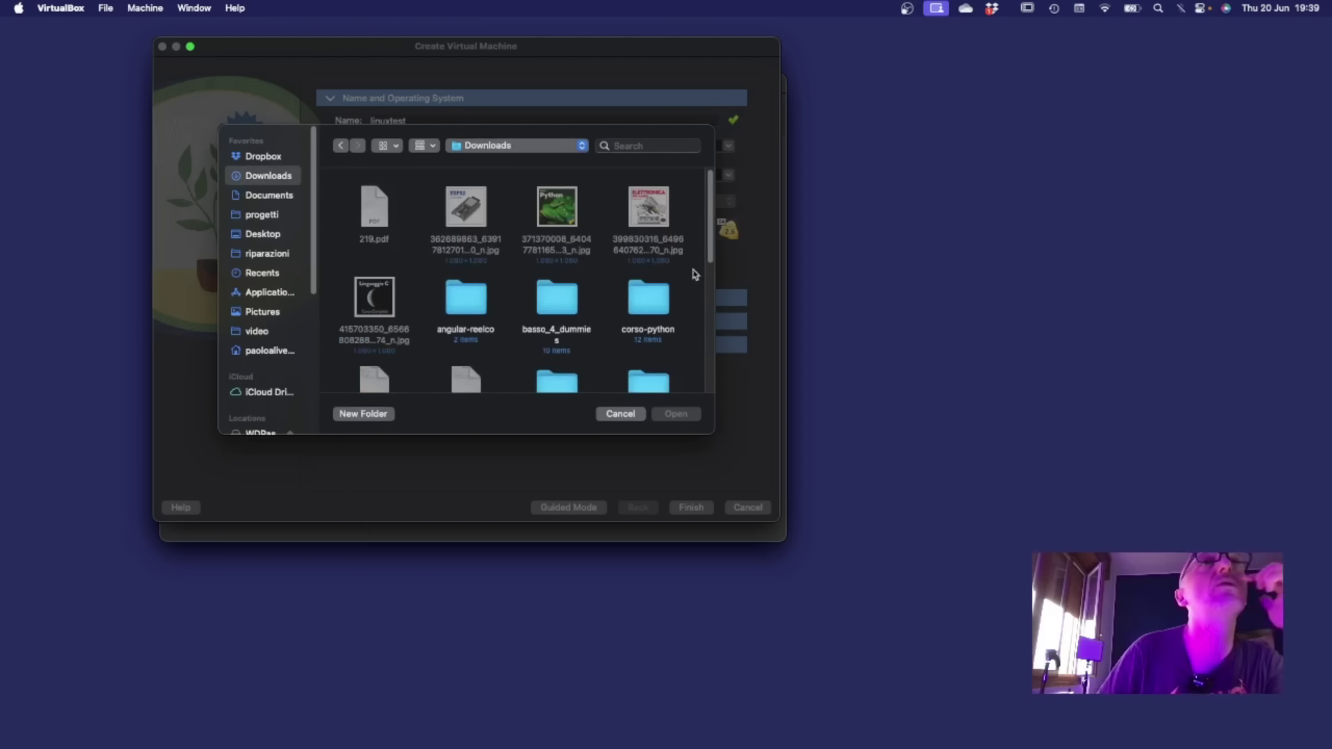
scroll(696, 300, down, 5)
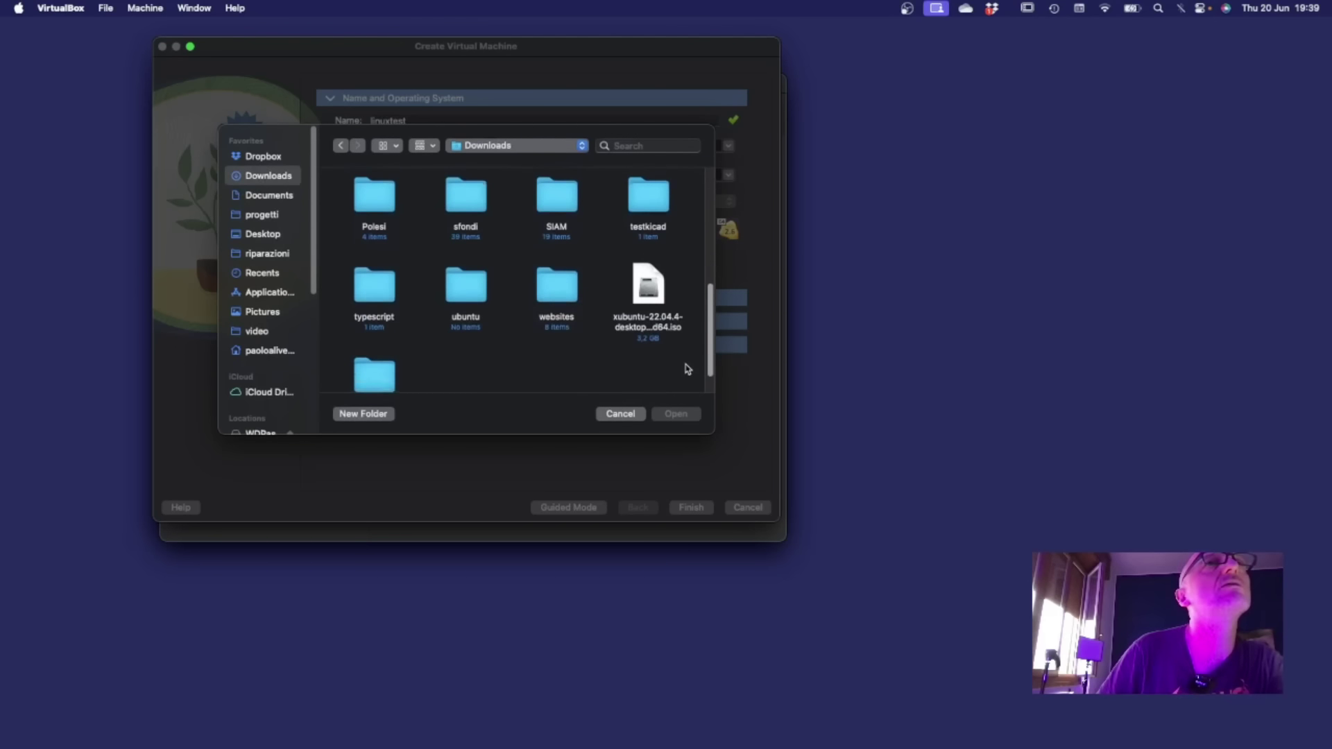
click(650, 278)
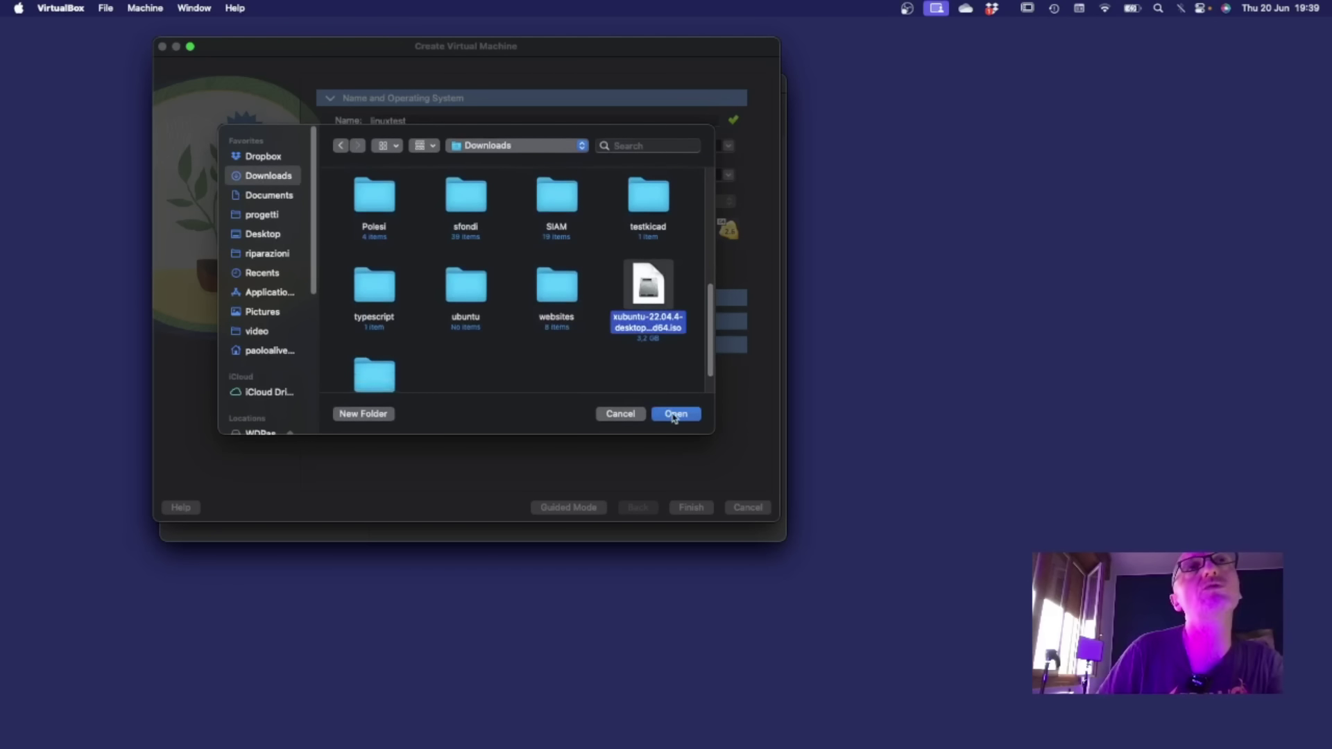
click(674, 414)
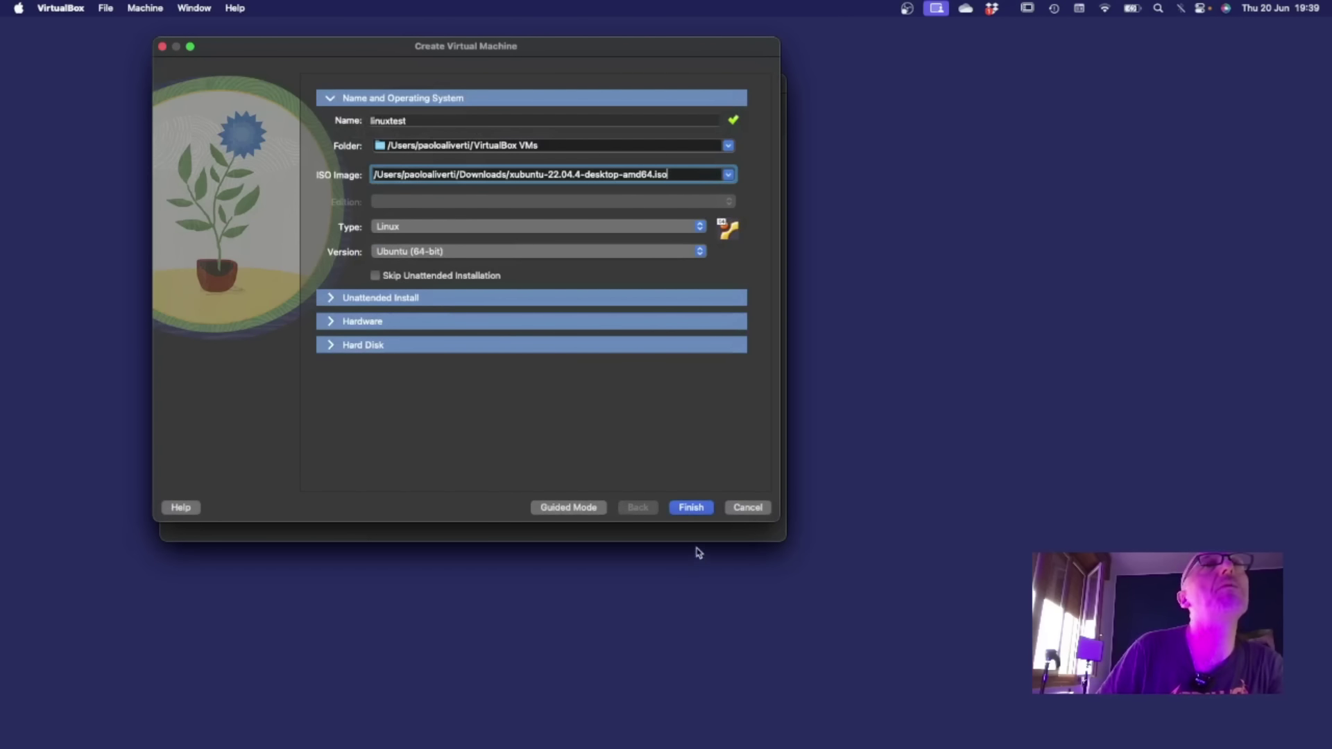
- Finish creating the linuxtest virtual machine, boot it from the Xubuntu image and reposition its window
click(690, 507)
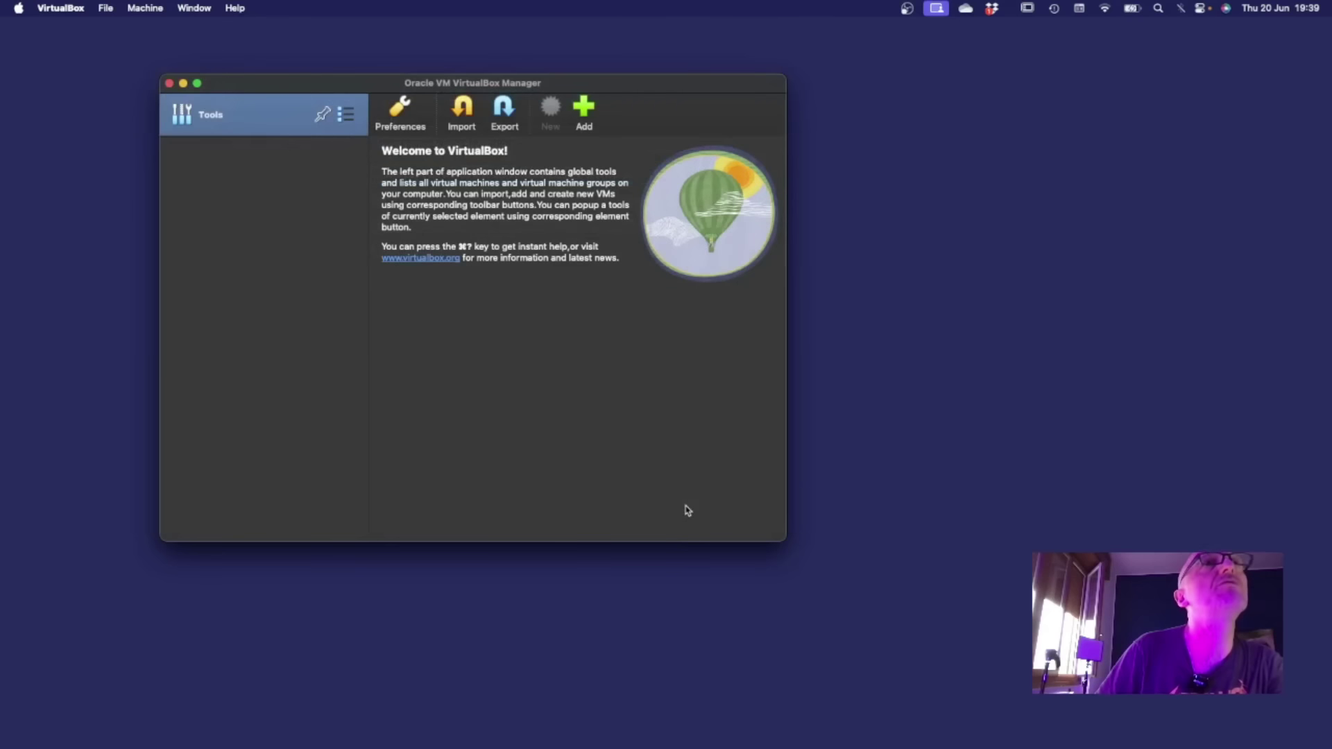
double_click(235, 162)
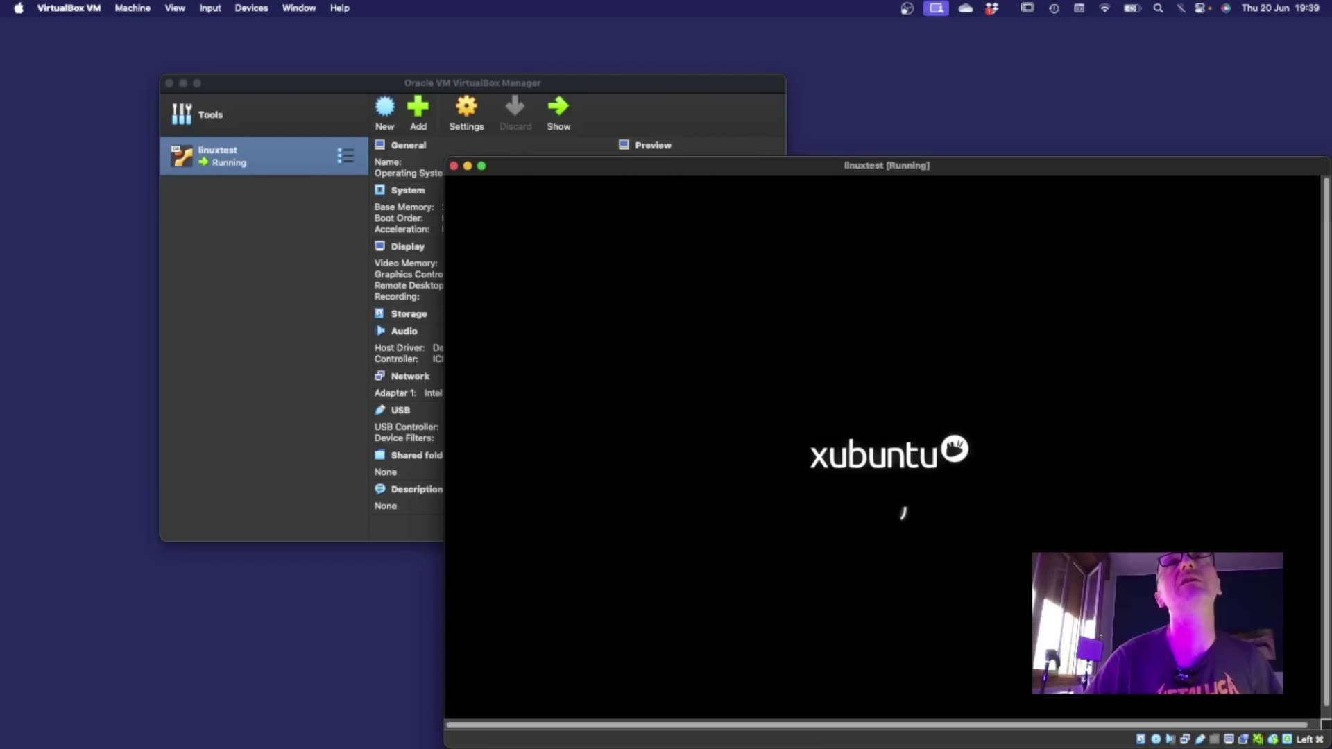
drag(1120, 167, 957, 106)
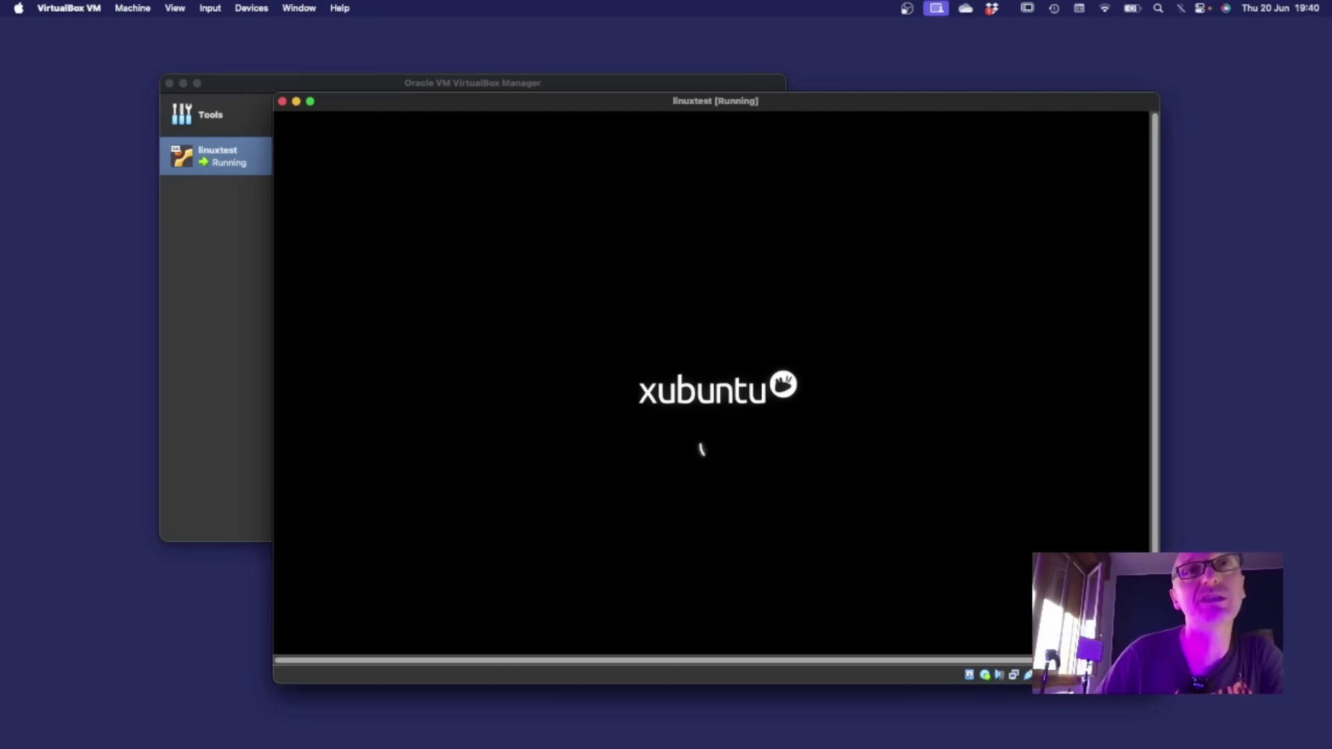
- Log in to the Xubuntu guest as vboxuser by submitting the account password
key(super+Tab)
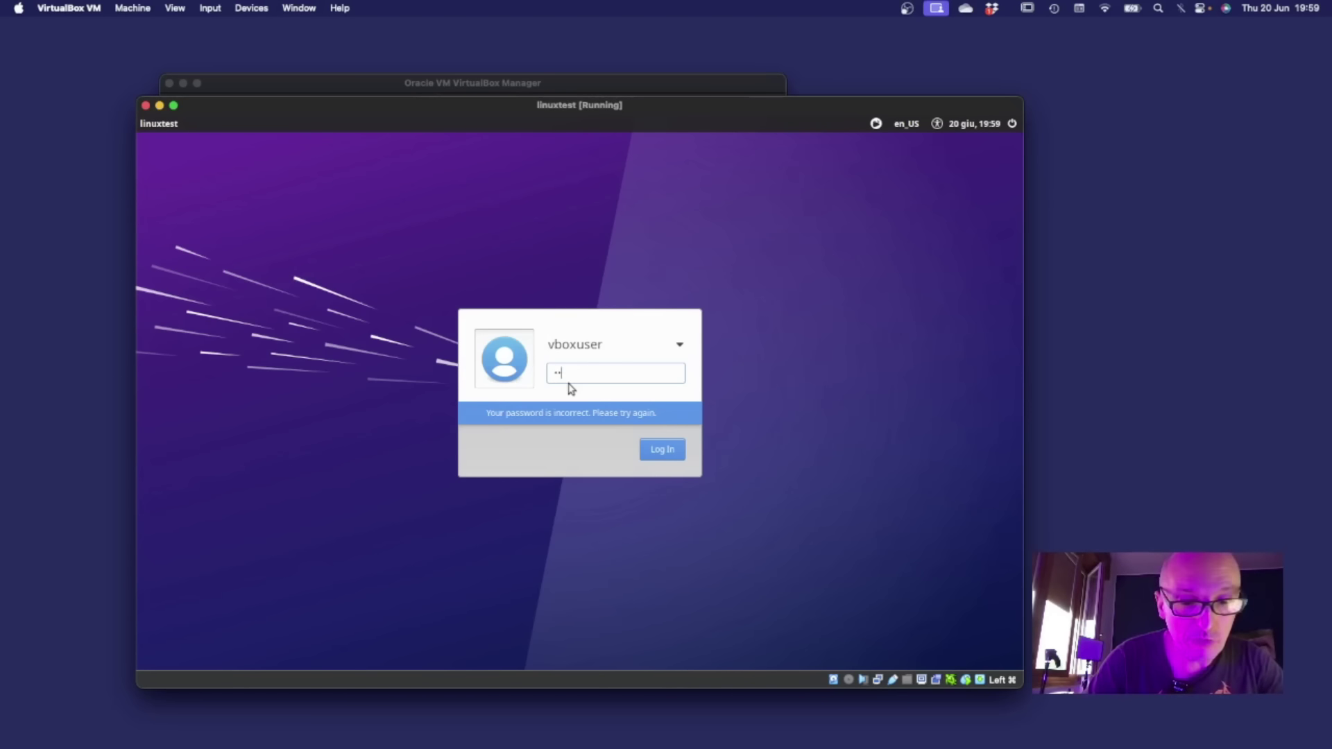
key(Return)
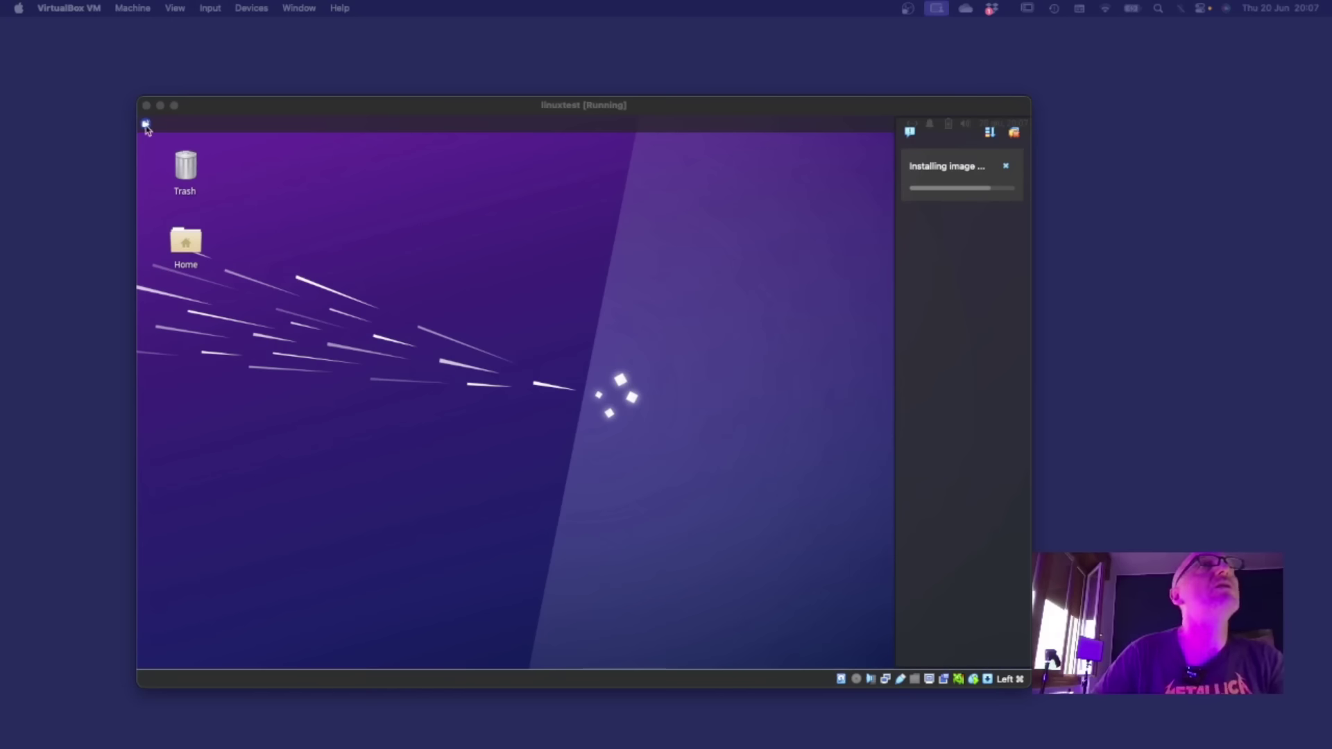
- Launch Software and a Terminal Emulator window in the Xubuntu guest, and reposition the terminal
click(145, 125)
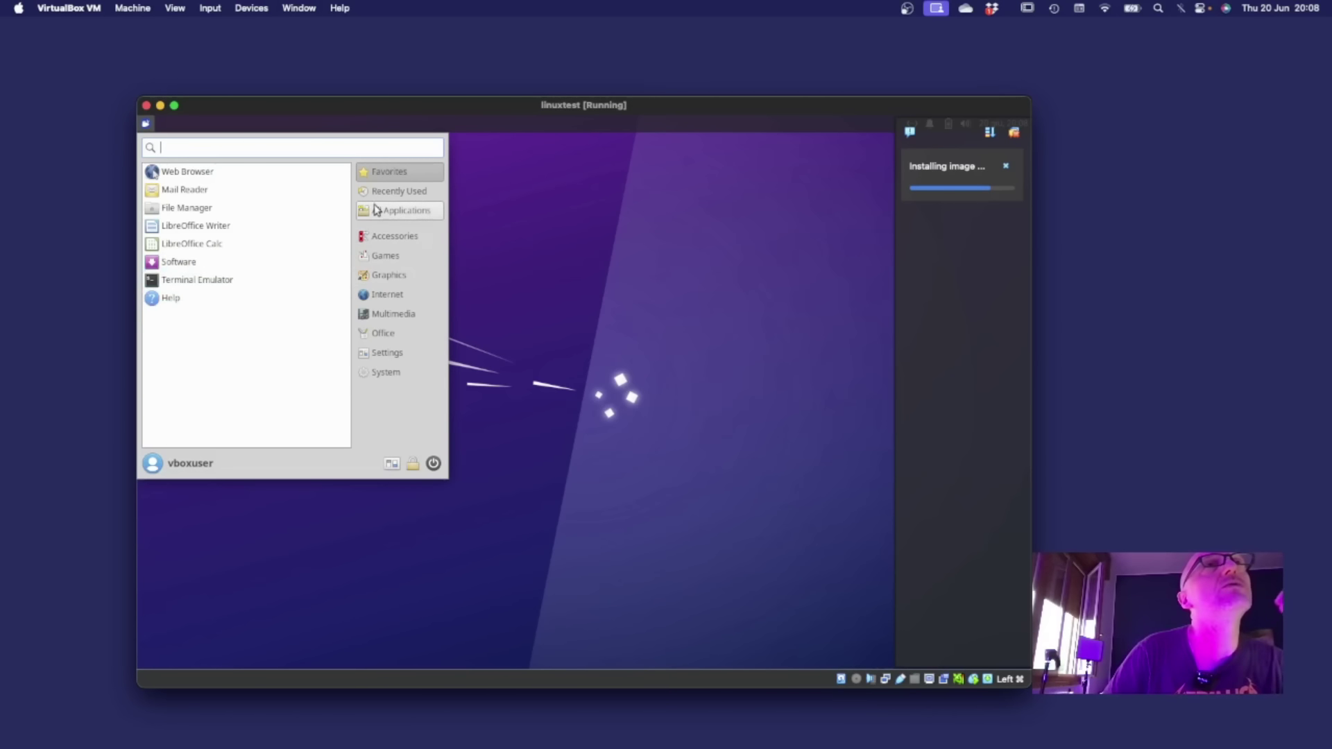
click(179, 264)
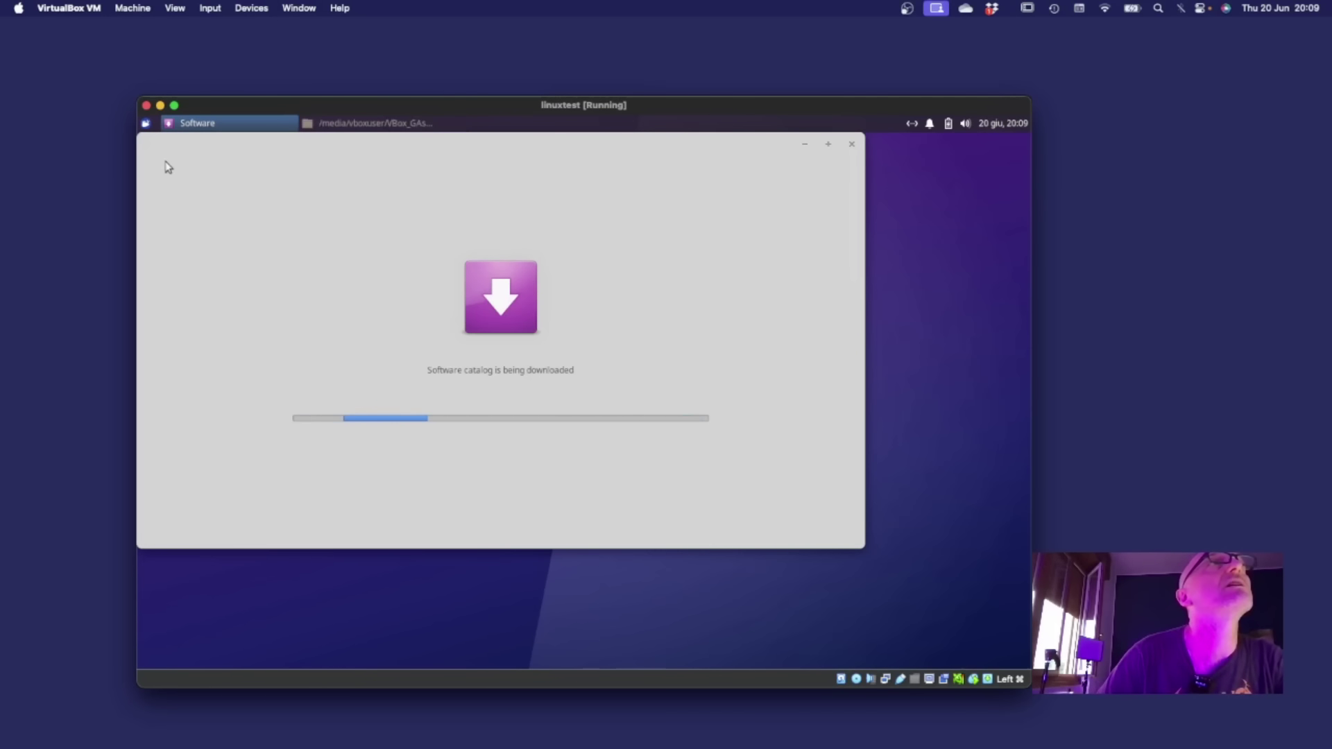
click(147, 125)
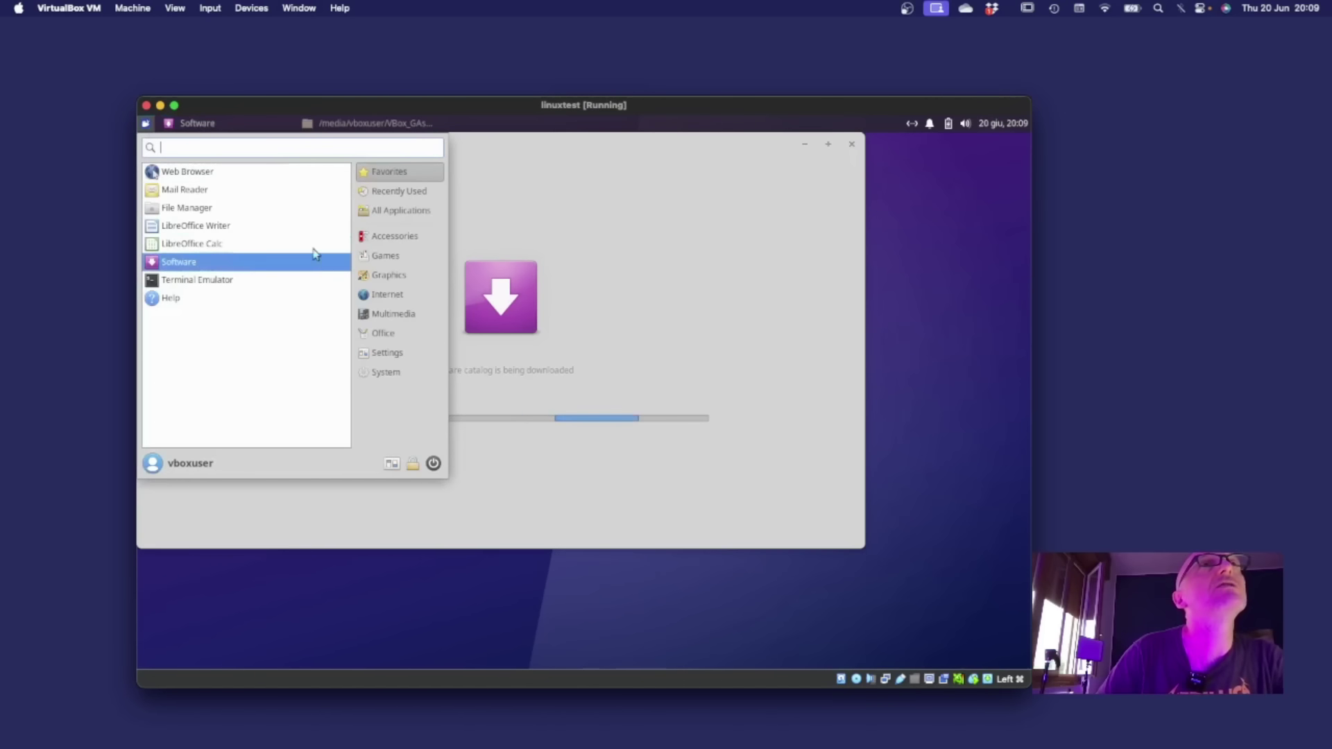
click(215, 281)
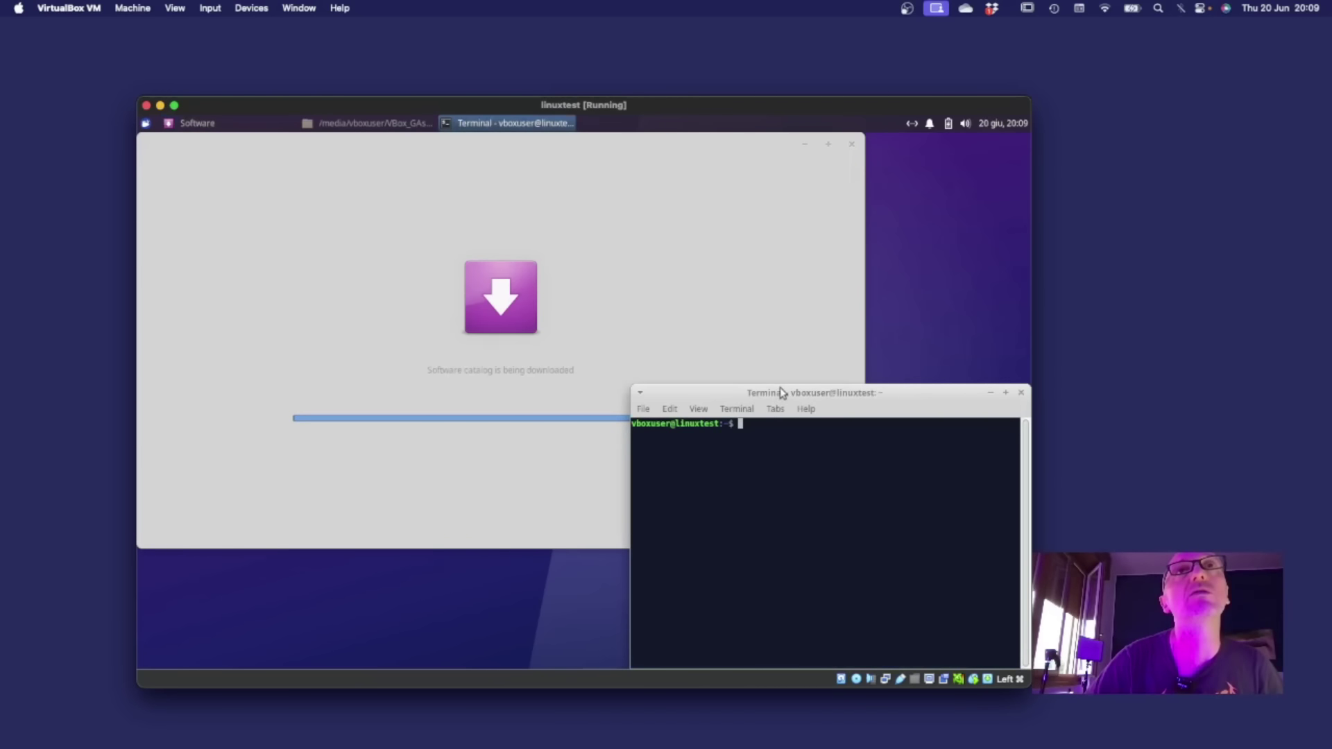
drag(780, 393, 416, 223)
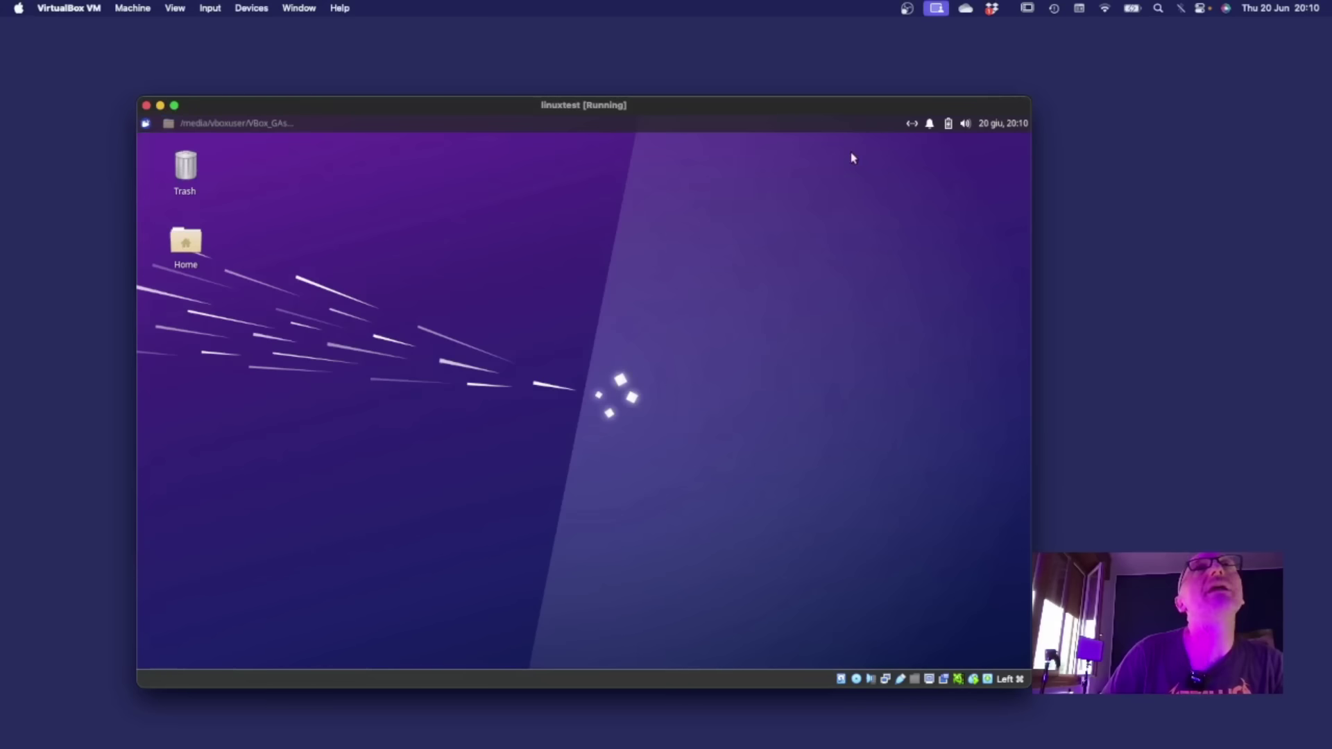
- Open a Terminal Emulator in the guest, maximize the virtual machine and terminal windows, and enlarge the terminal text
click(145, 125)
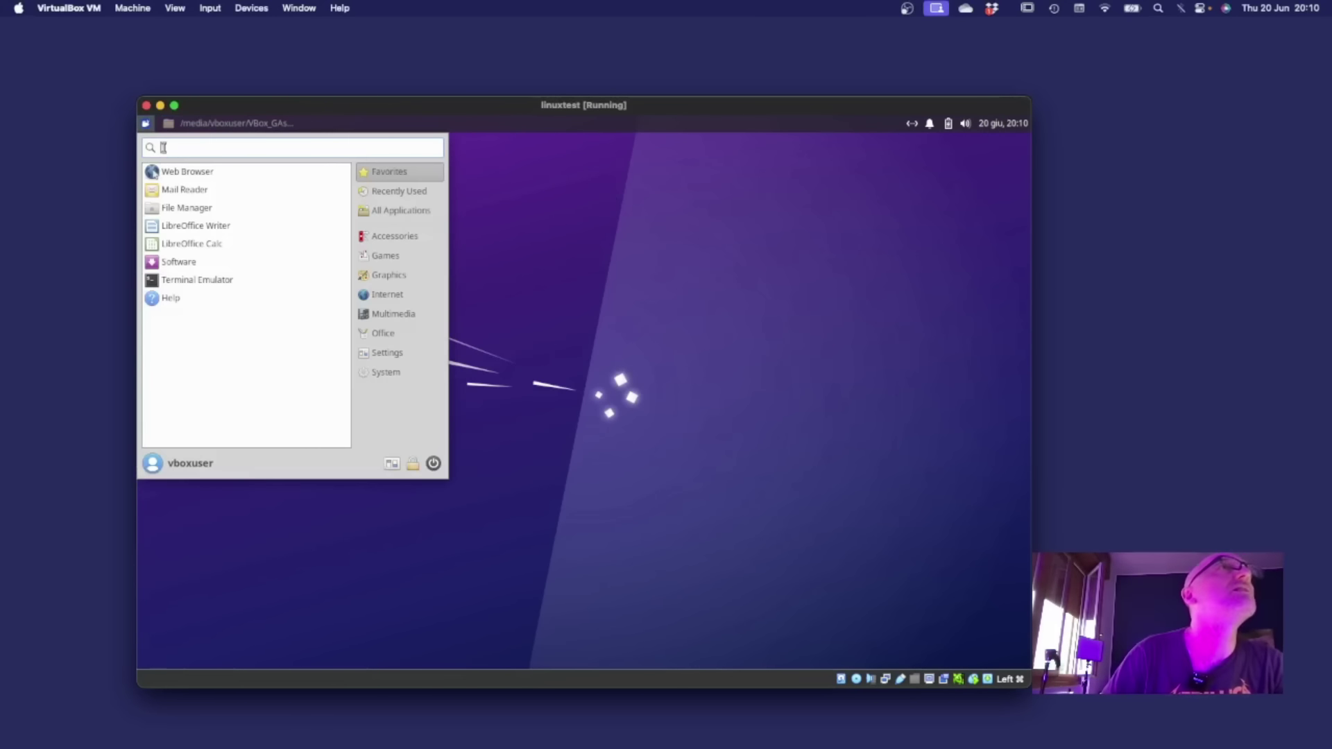
click(189, 280)
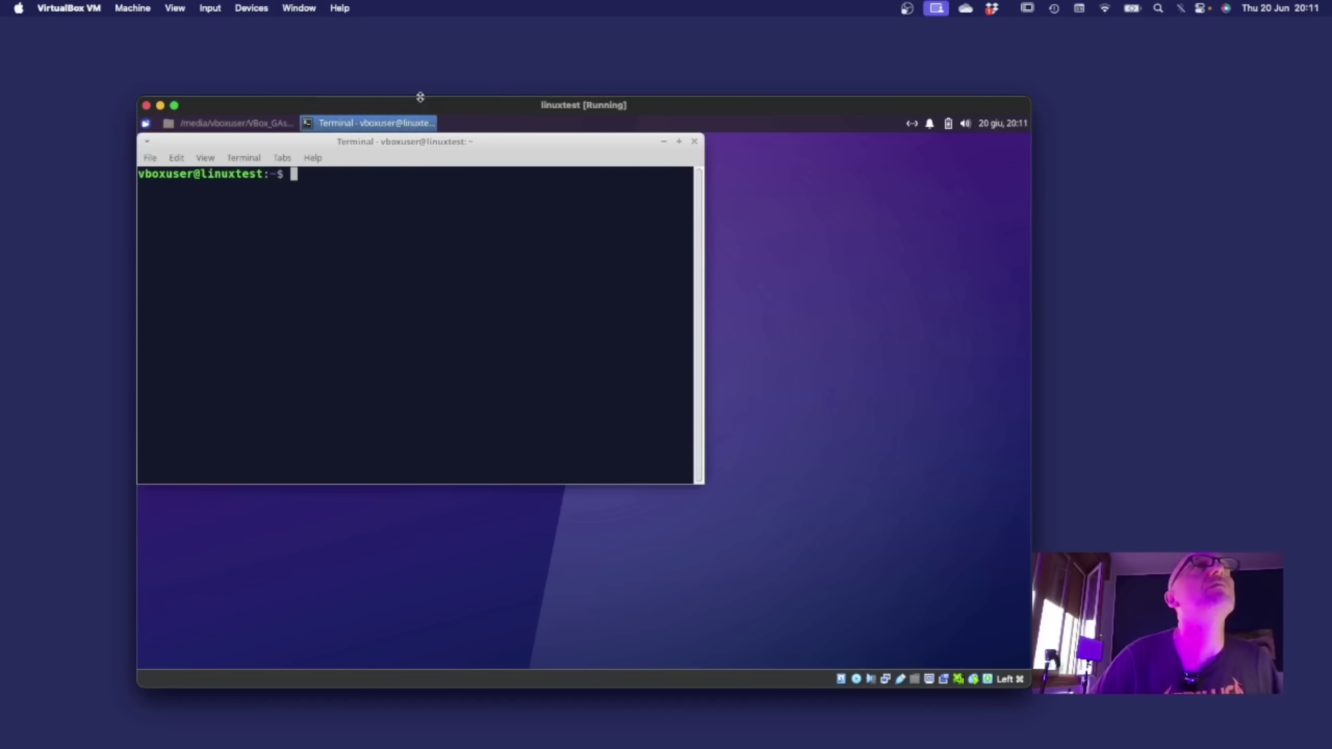
key(super+f)
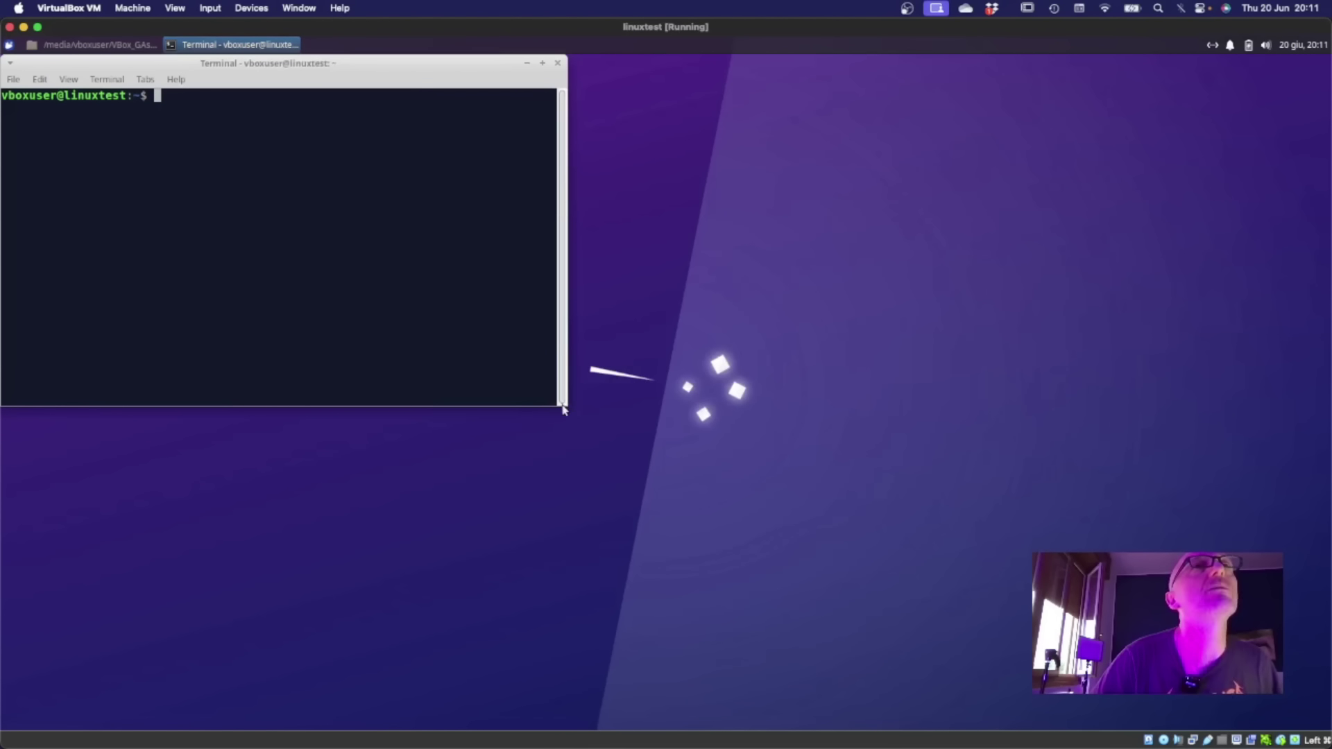
click(542, 63)
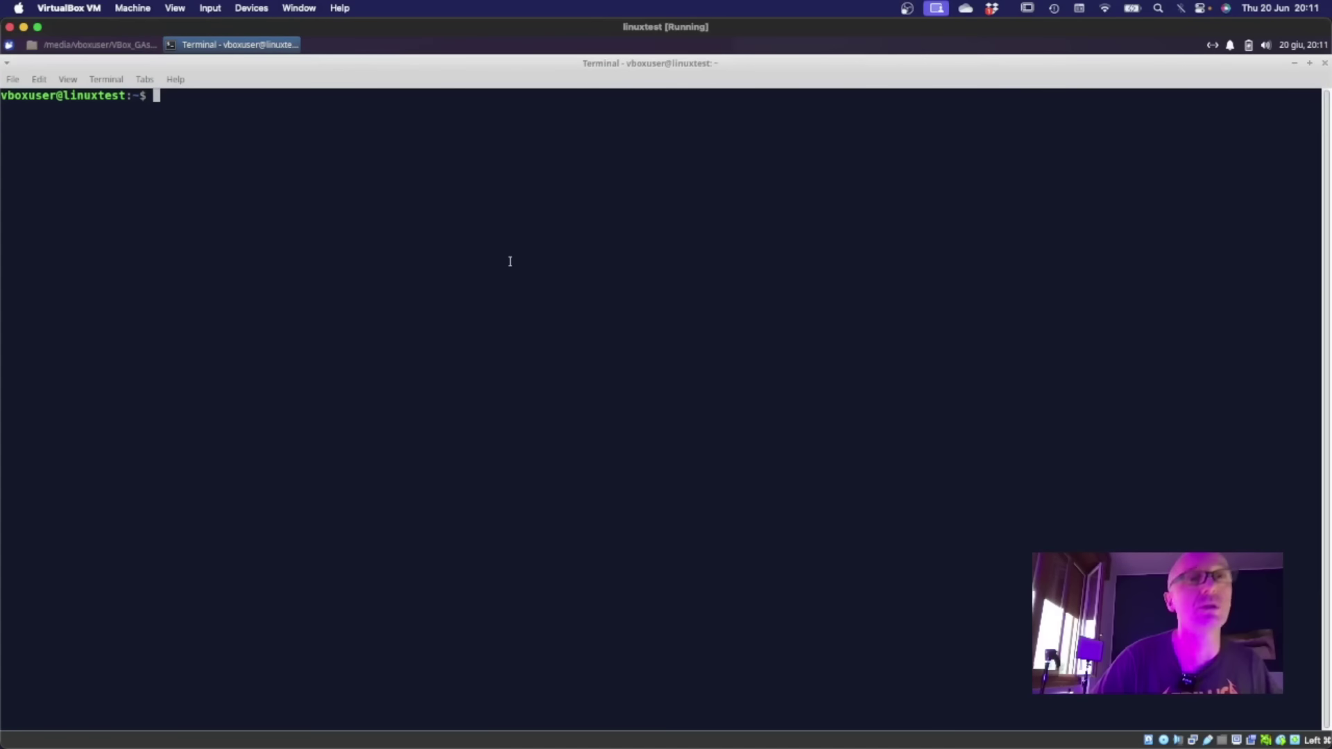
key(ctrl+plus)
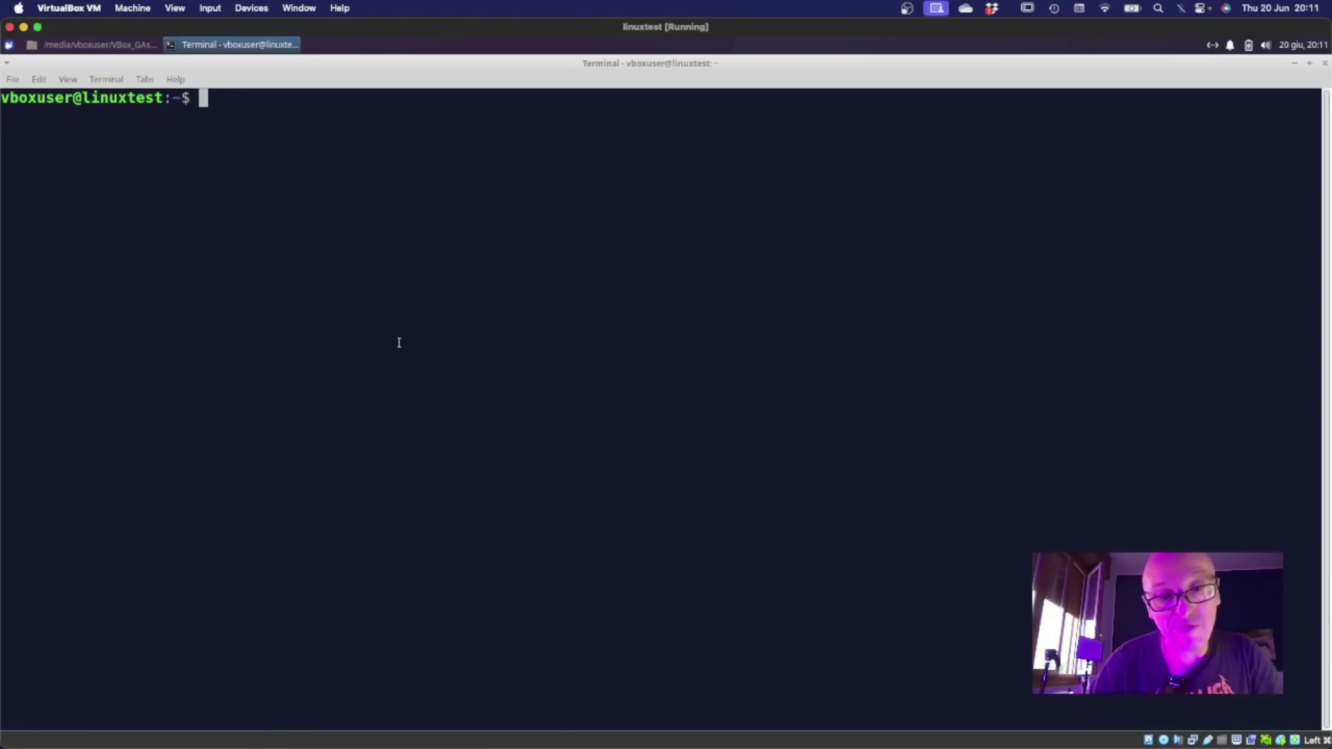
- List the home folder's contents with ls and print the current directory path with pwd
text(ls)
key(Return)
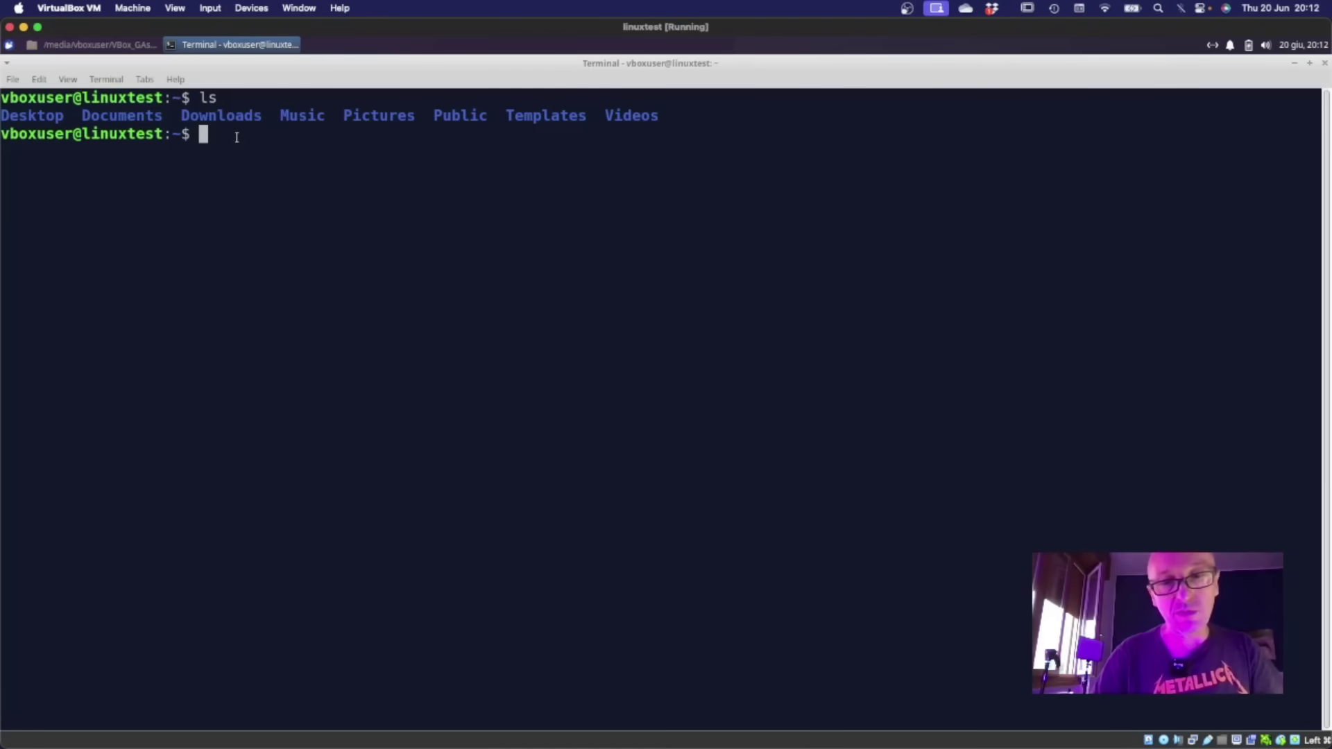
text(pwd)
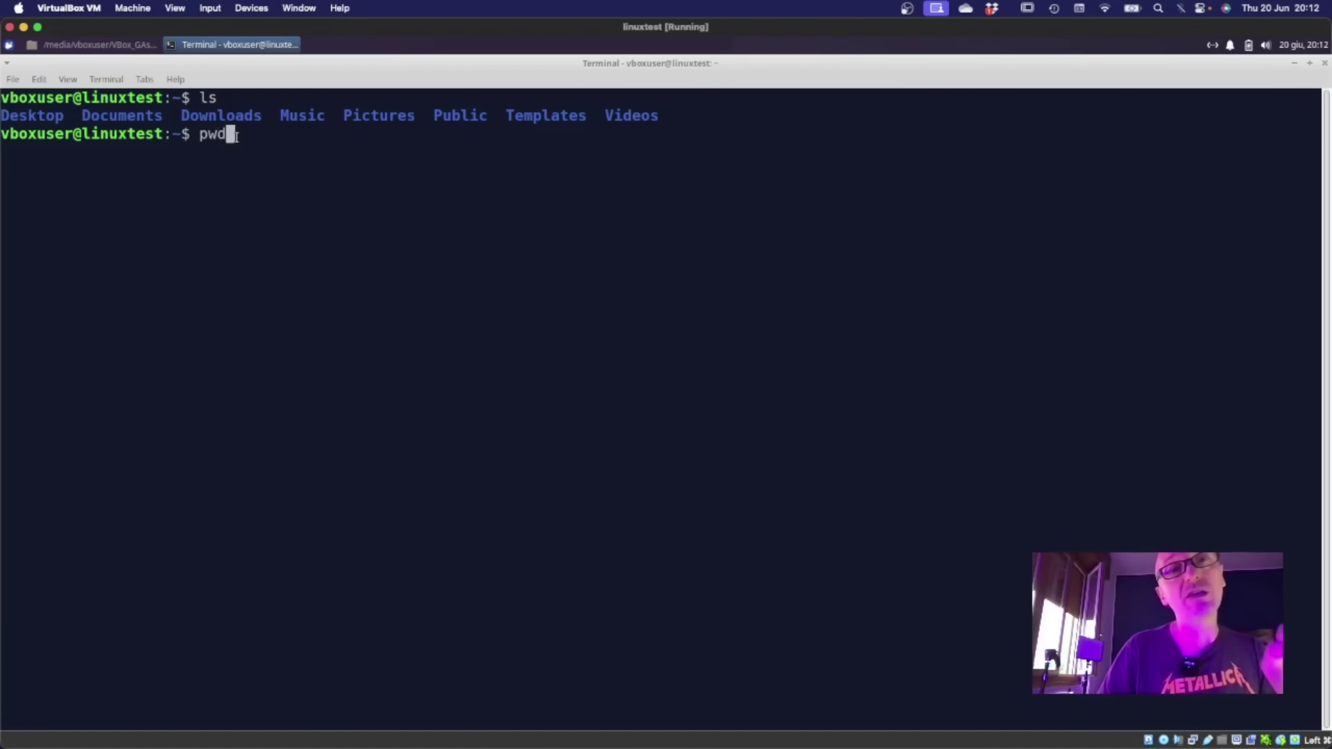
key(Return)
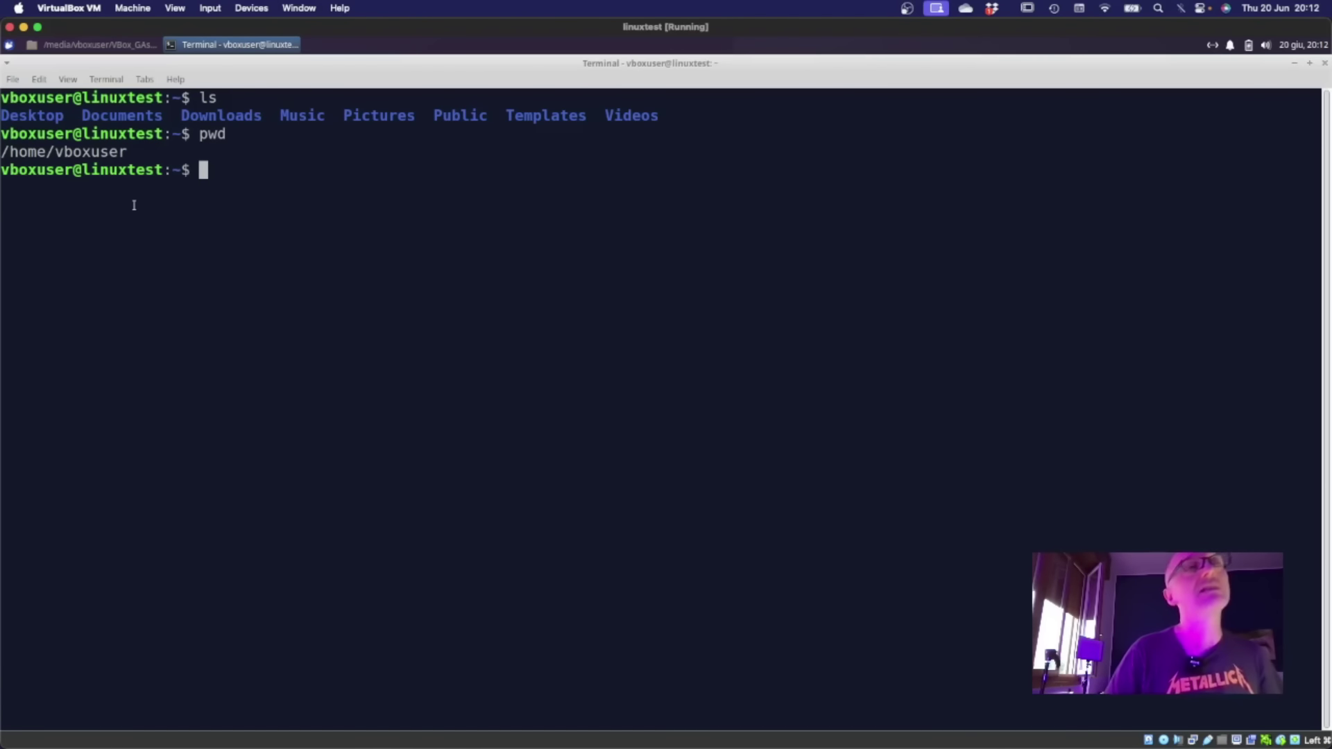
text(/)
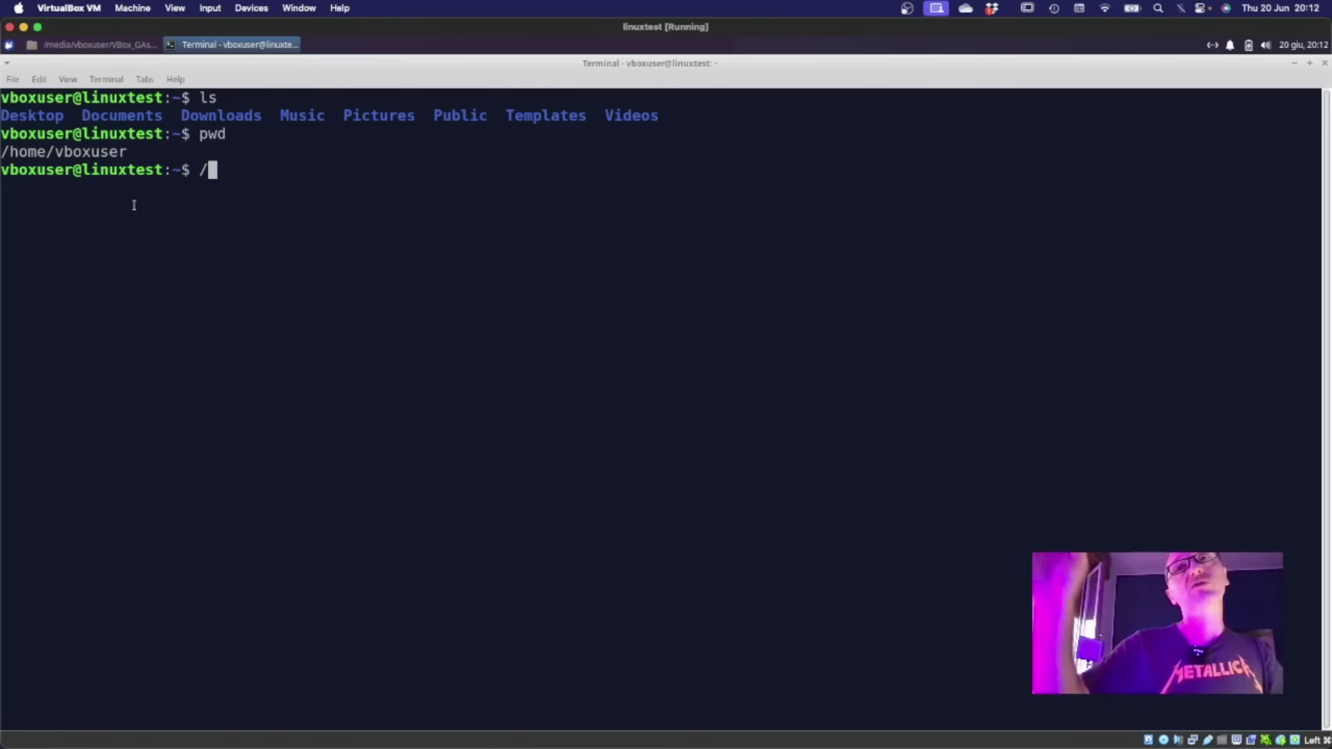
key(BackSpace)
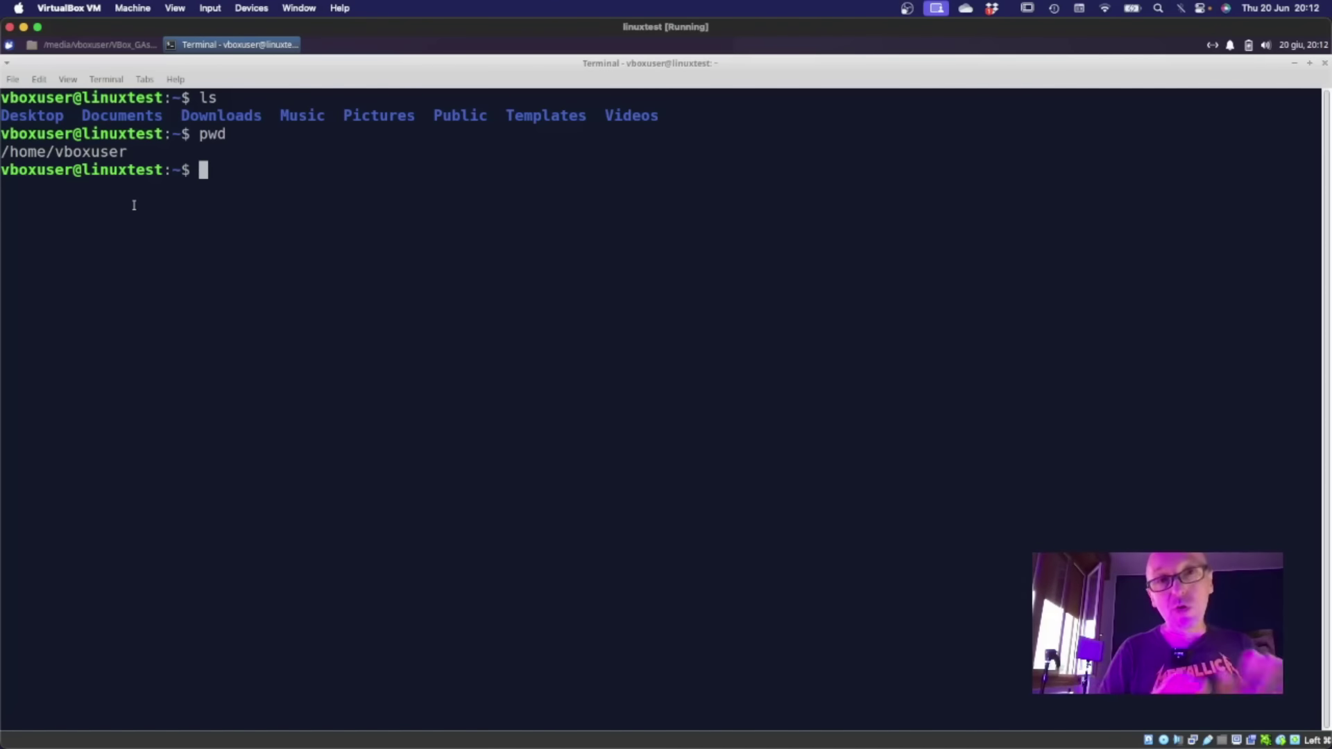